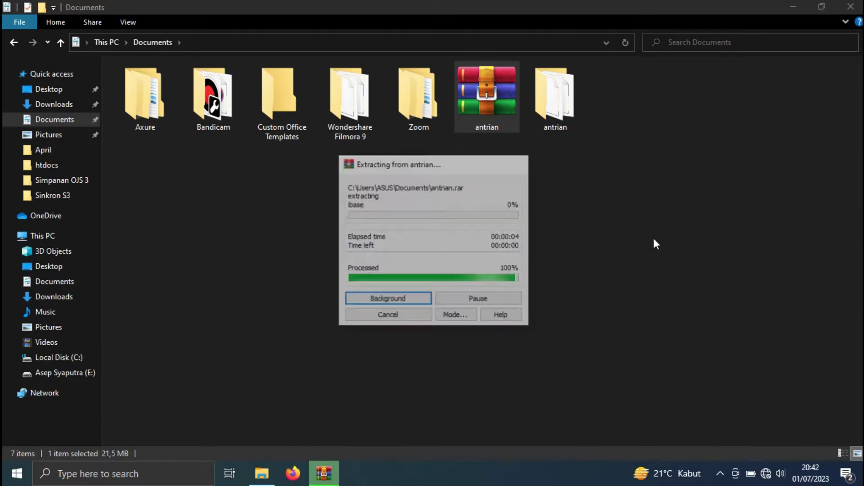
- Open the extracted antrian folder to check its 14 items
double_click(565, 116)
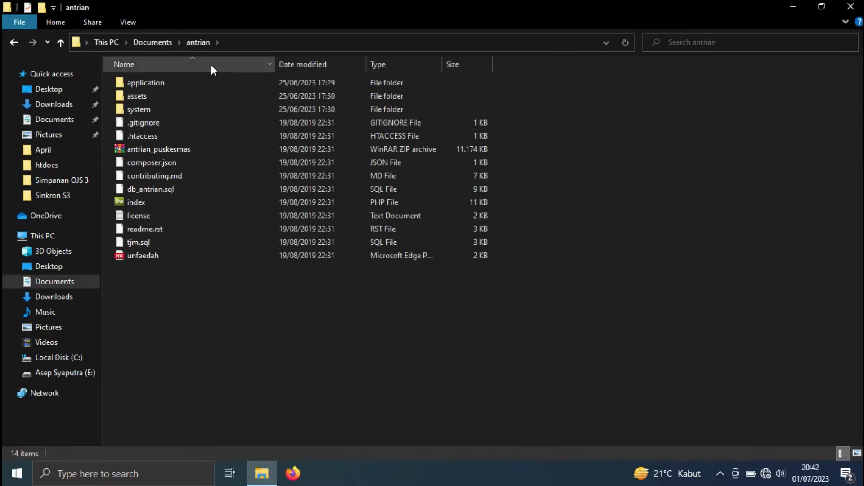
- Copy the antrian folder from Documents
drag(484, 319, 209, 63)
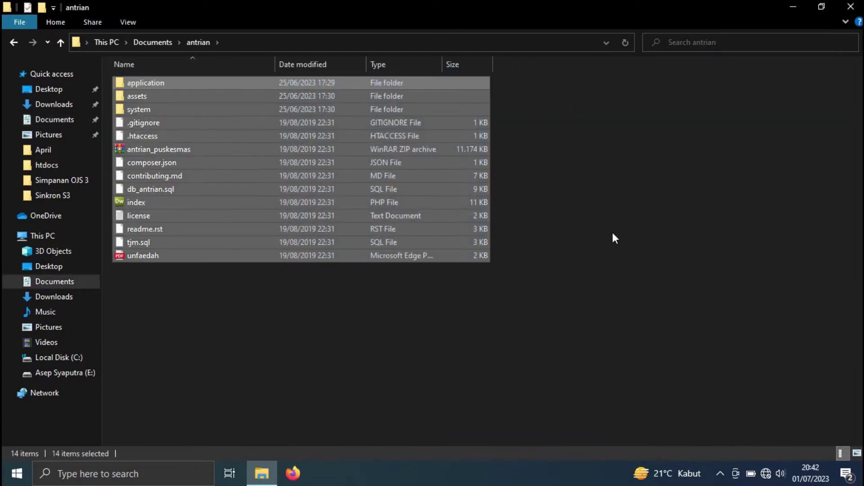
click(624, 197)
click(164, 42)
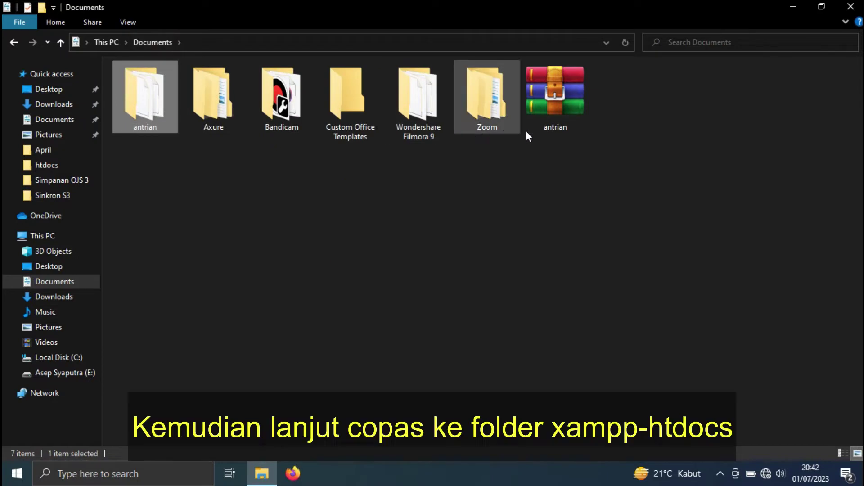
right_click(142, 103)
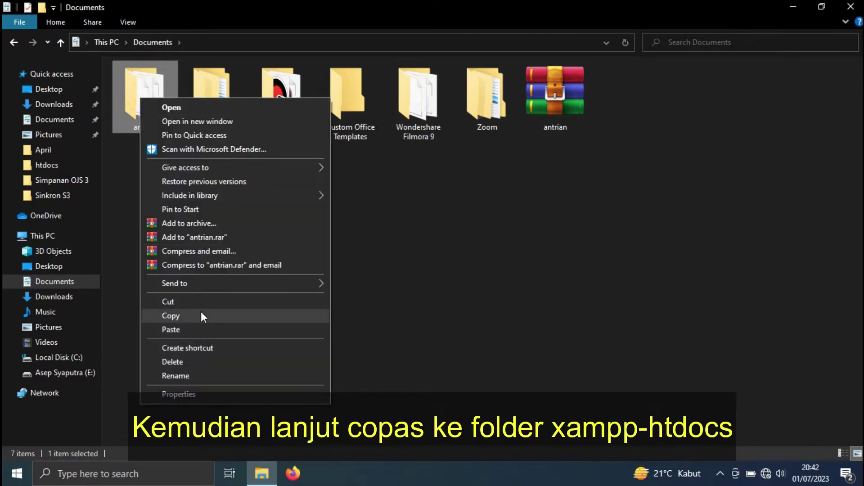
click(201, 312)
- Paste the antrian folder into C:\xampp\htdocs and open the pasted copy
click(42, 236)
double_click(146, 188)
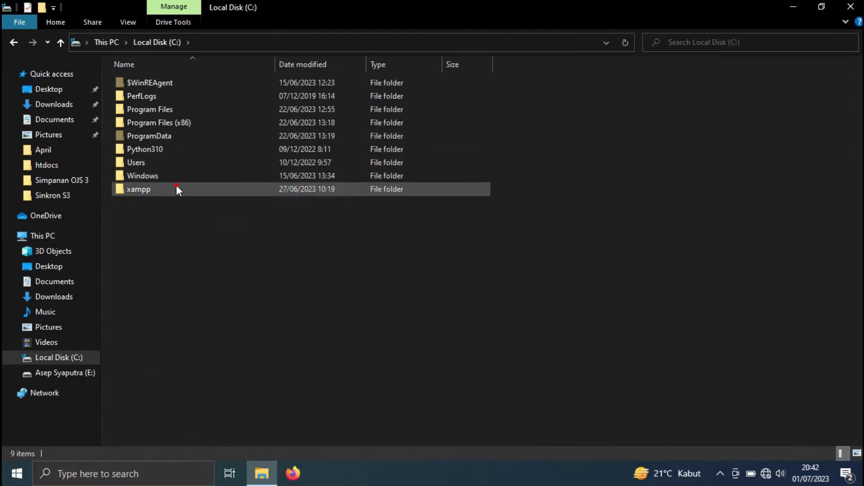
double_click(176, 189)
double_click(179, 150)
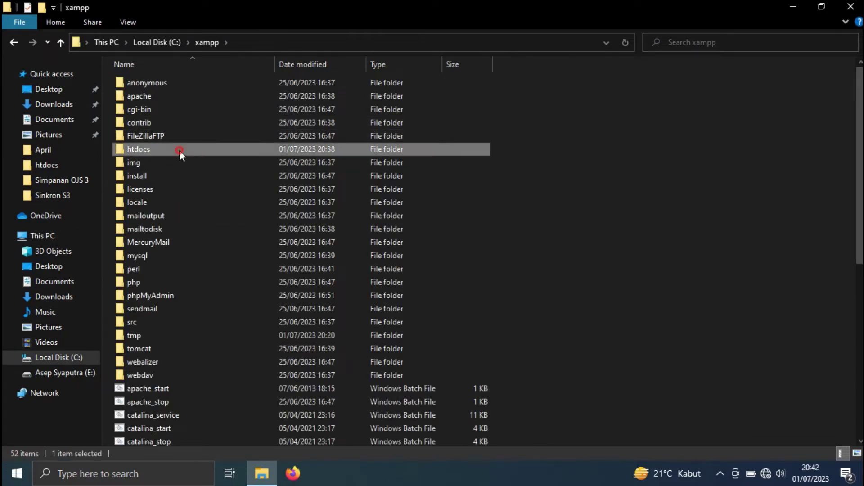
right_click(623, 119)
click(677, 201)
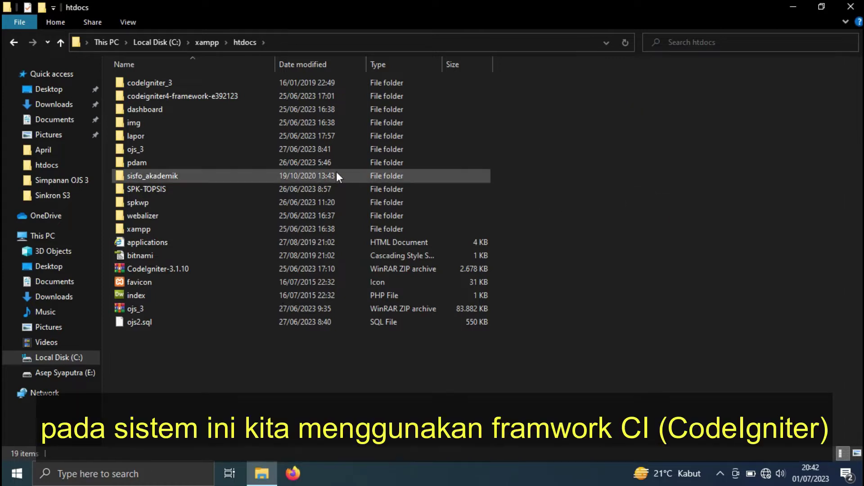
double_click(158, 336)
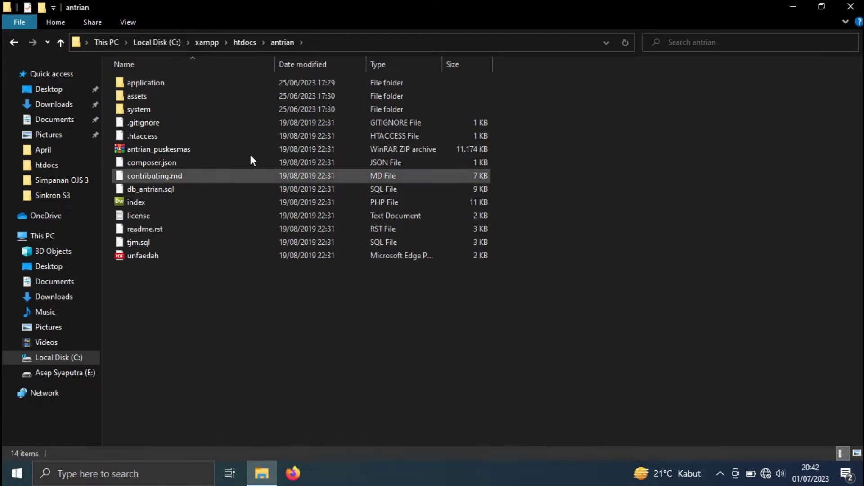
click(109, 476)
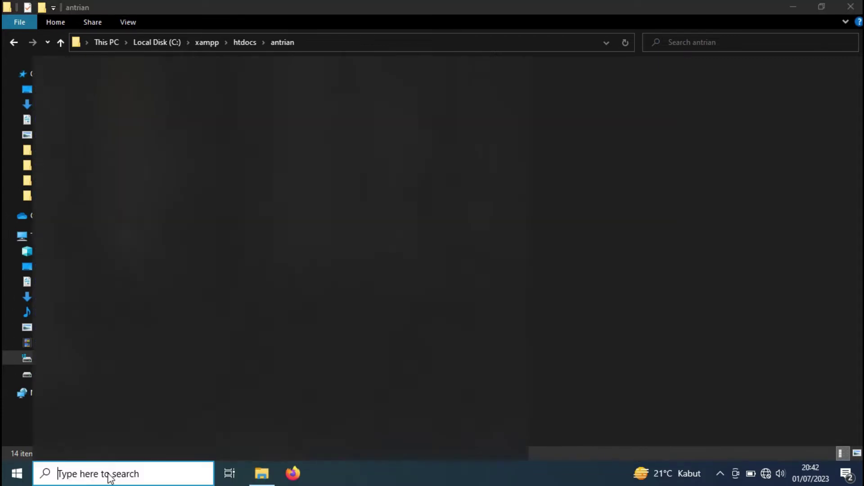
- Launch XAMPP Control Panel, start Apache and MySQL, then close the panel
text(xa)
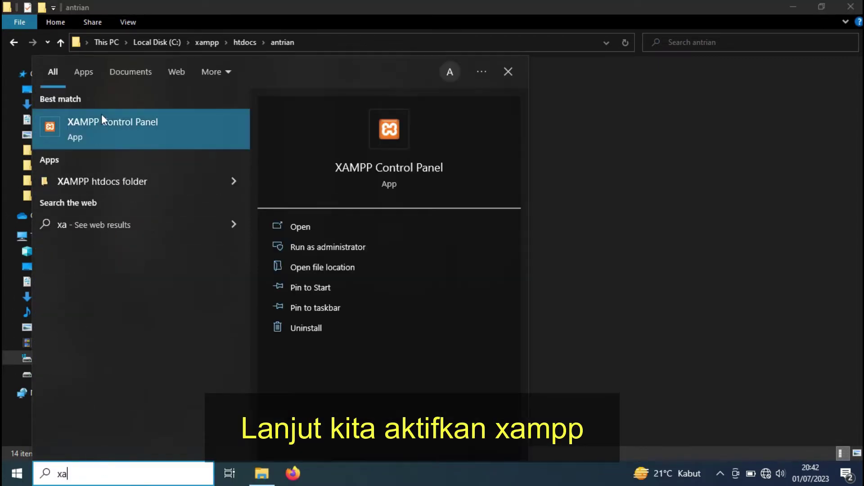
click(106, 123)
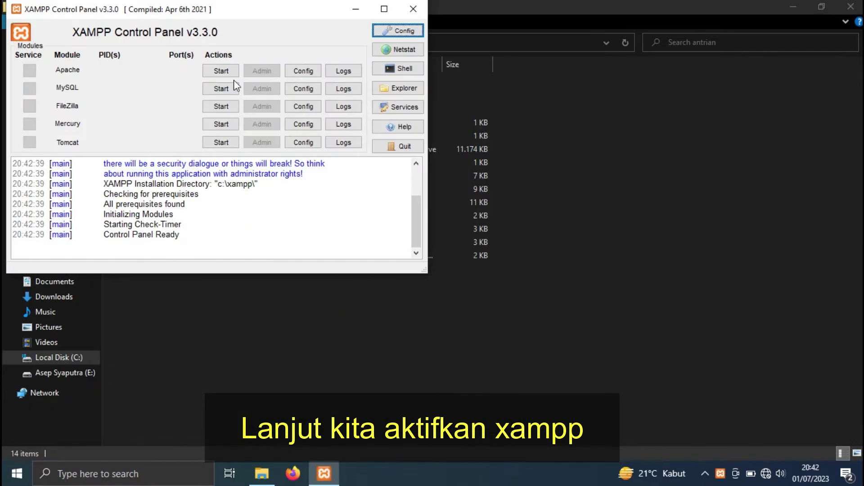
click(221, 71)
click(222, 88)
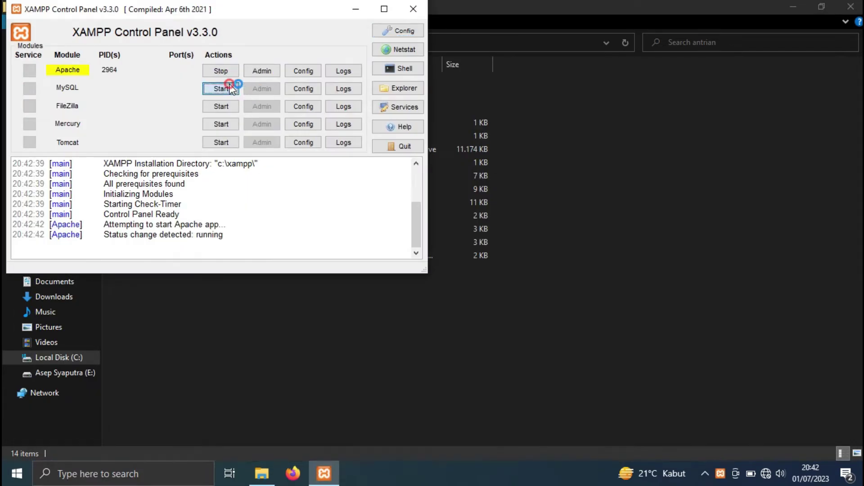
click(413, 9)
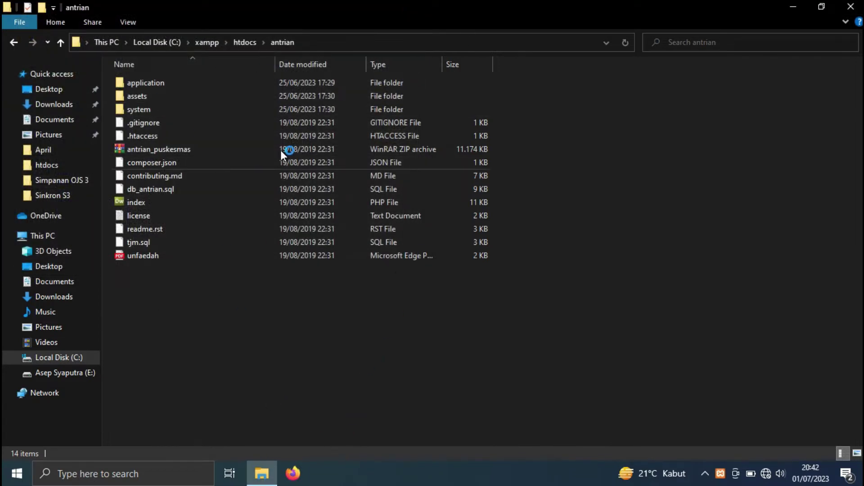
click(292, 473)
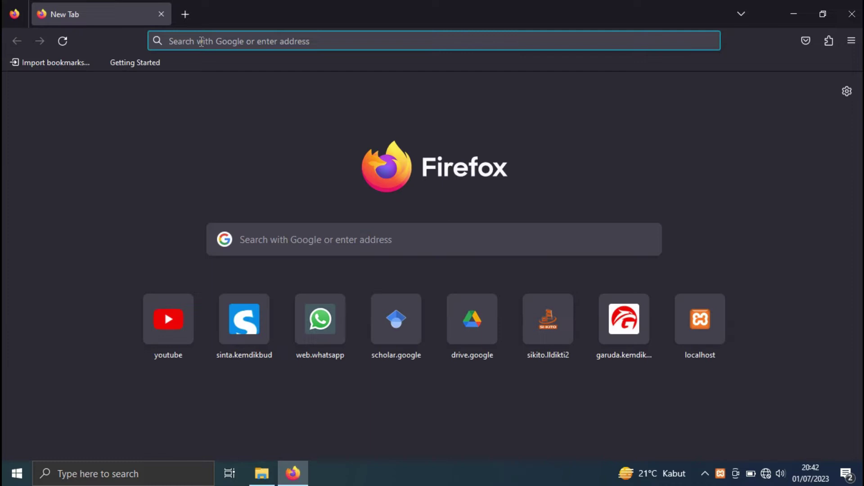
- Load localhost/phpmyadmin in Firefox and go to its Databases page
text(localhost/)
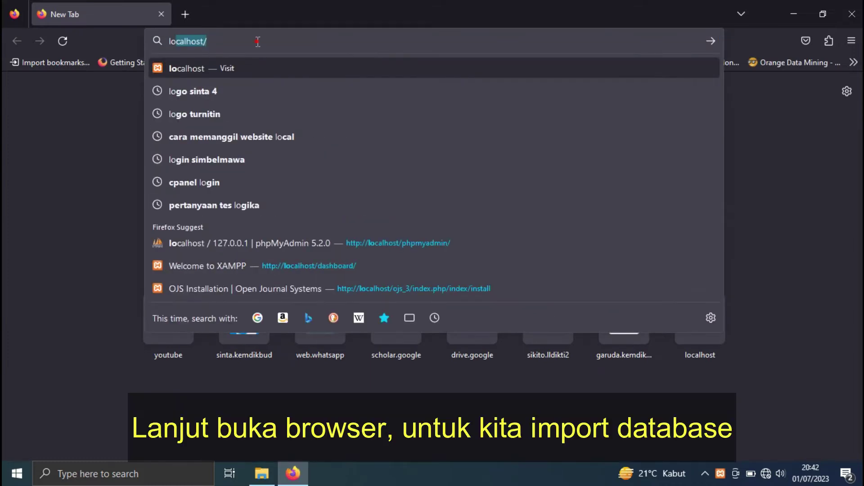
click(301, 243)
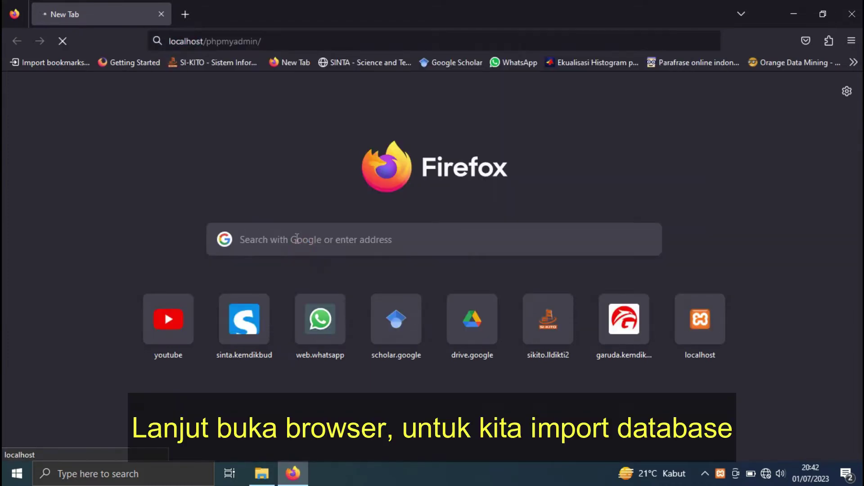
click(262, 474)
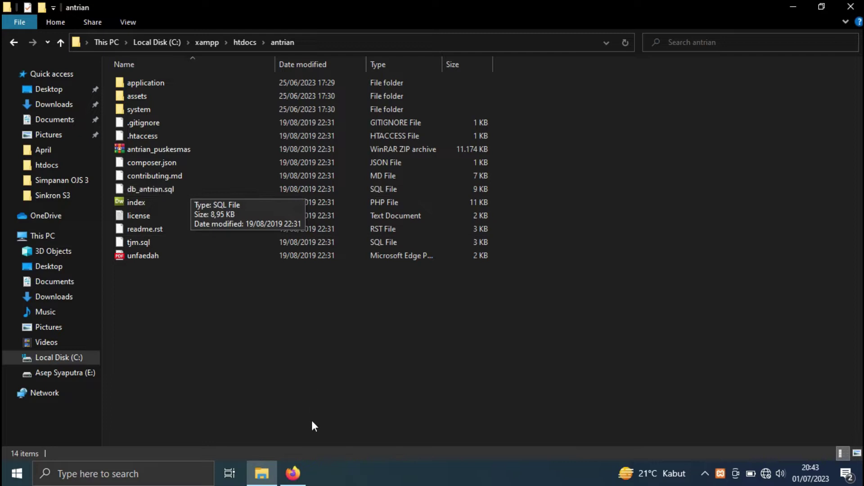
click(292, 474)
scroll(275, 239, up, 1)
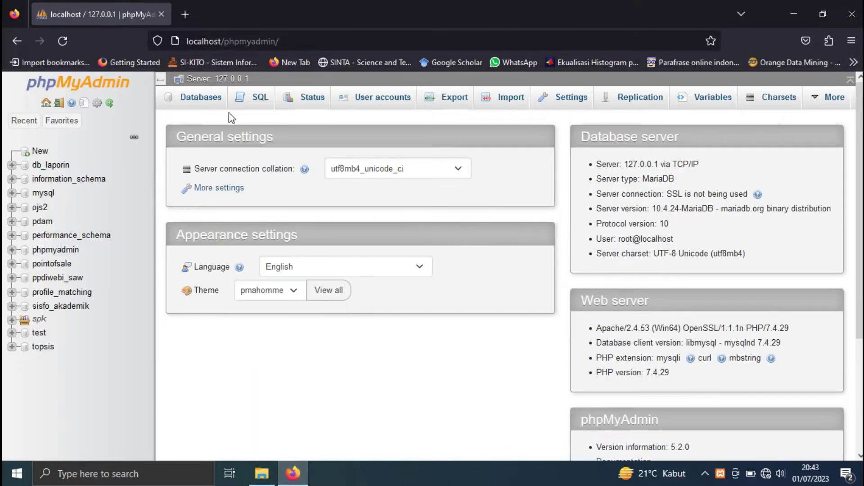
click(209, 100)
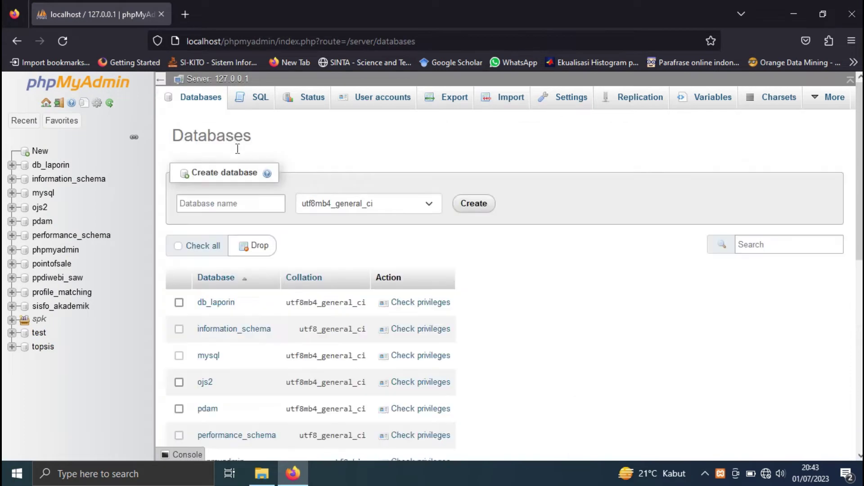
click(246, 206)
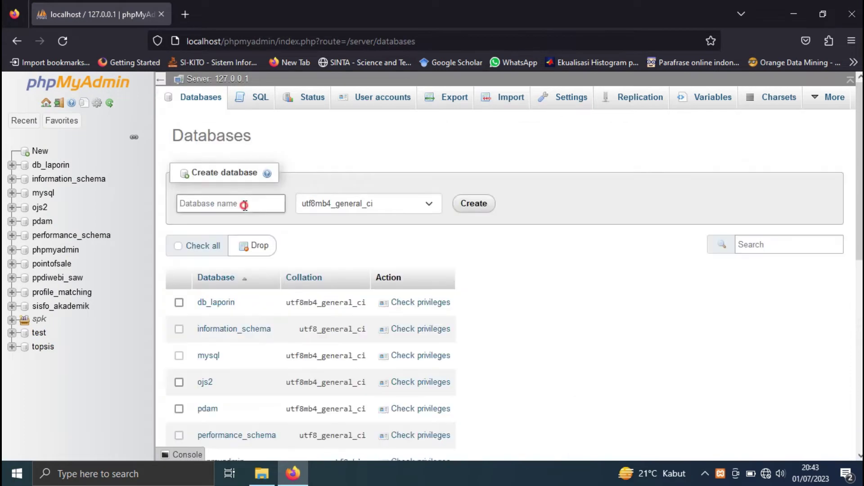
- Create an empty database named db_antrian
text(db)
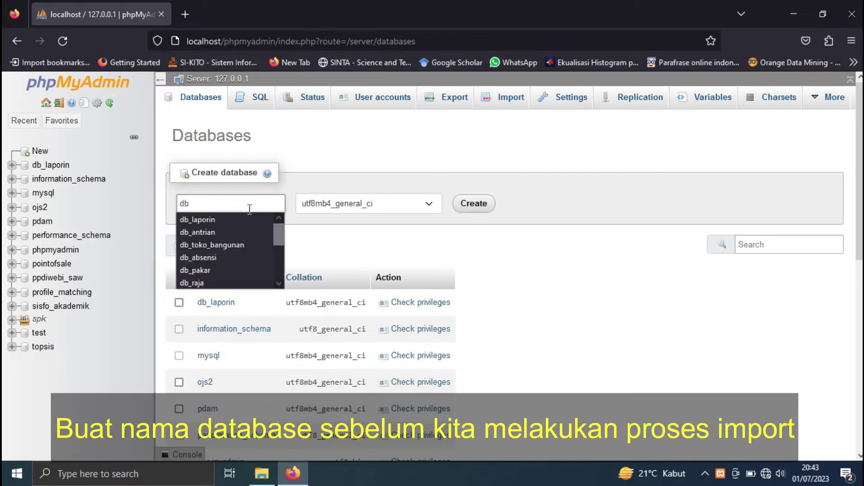
text(_)
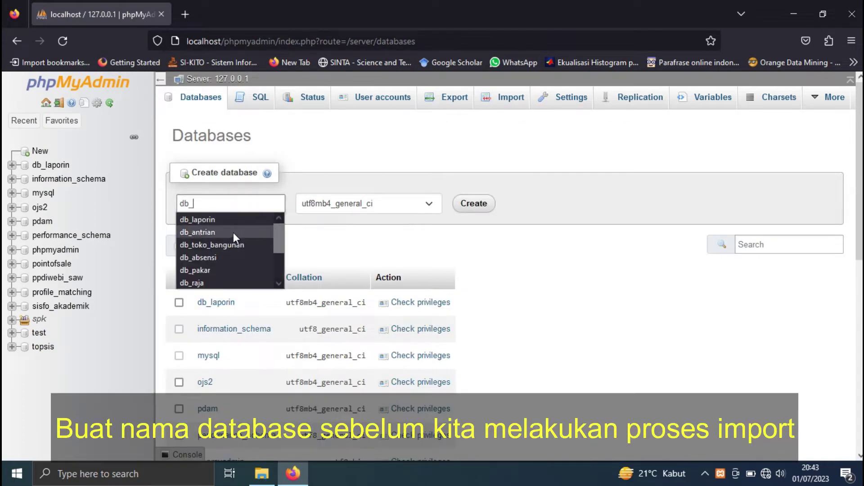
text(antrian)
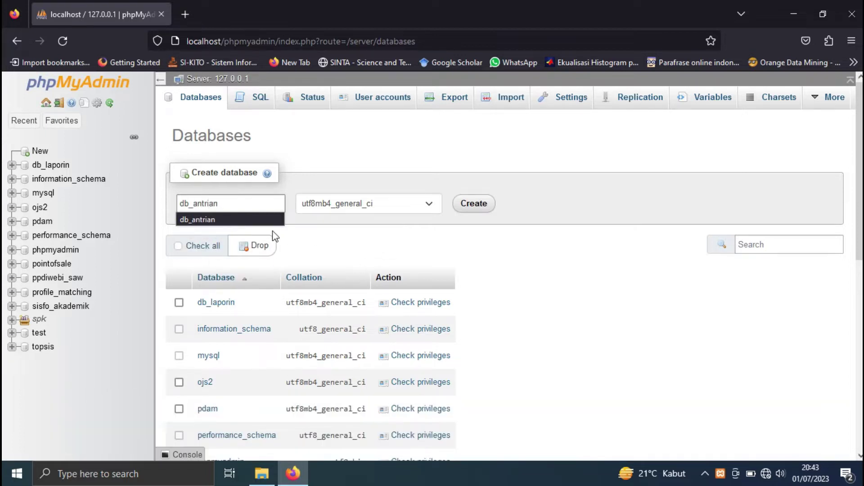
click(262, 219)
click(474, 204)
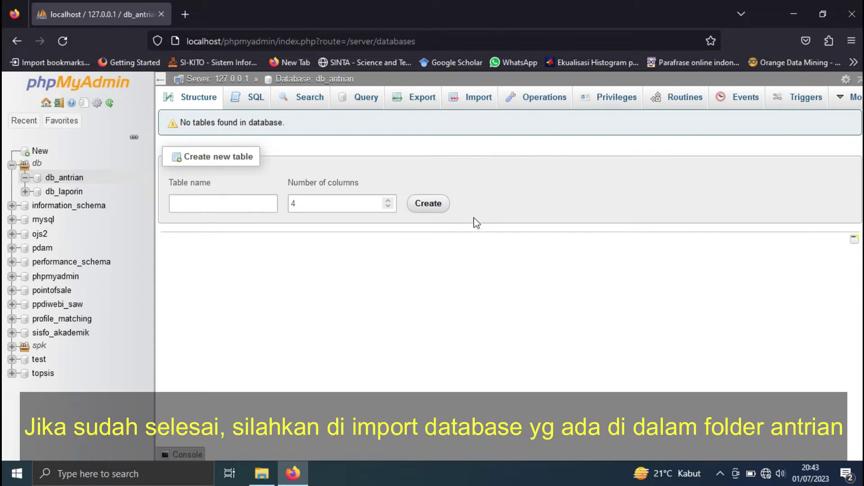
- Choose C:\xampp\htdocs\antrian\db_antrian.sql as the import file for db_antrian
click(476, 98)
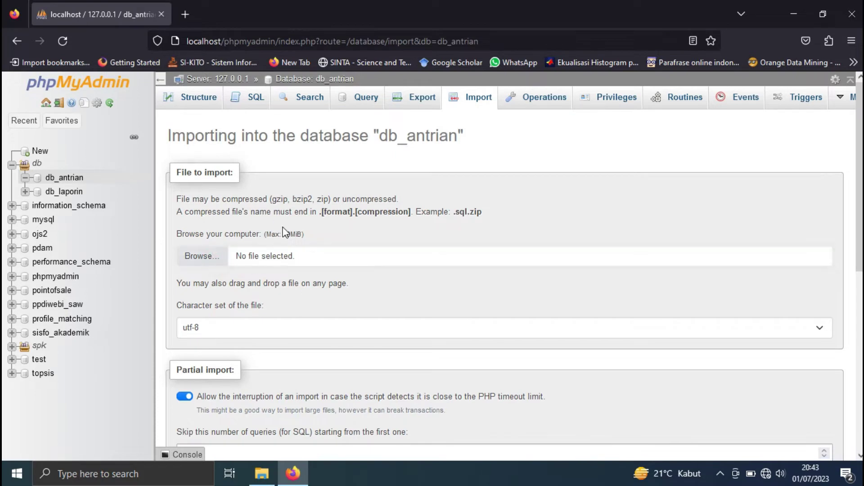
click(208, 256)
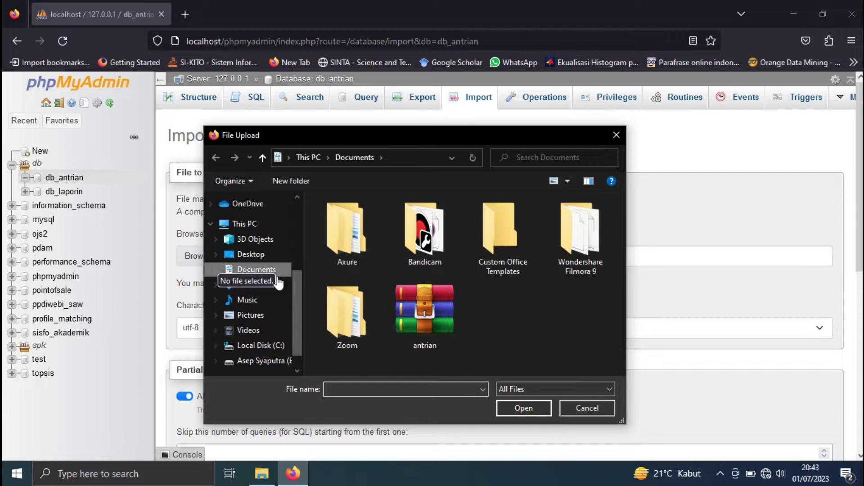
click(266, 347)
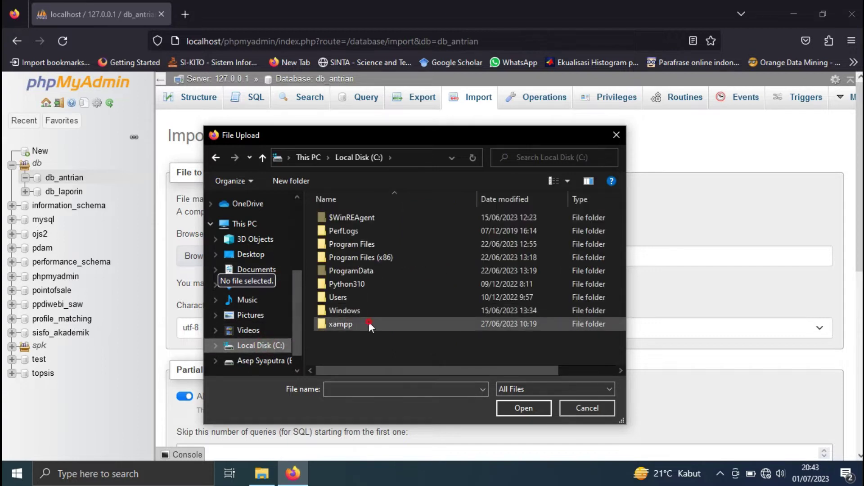
double_click(369, 322)
double_click(366, 283)
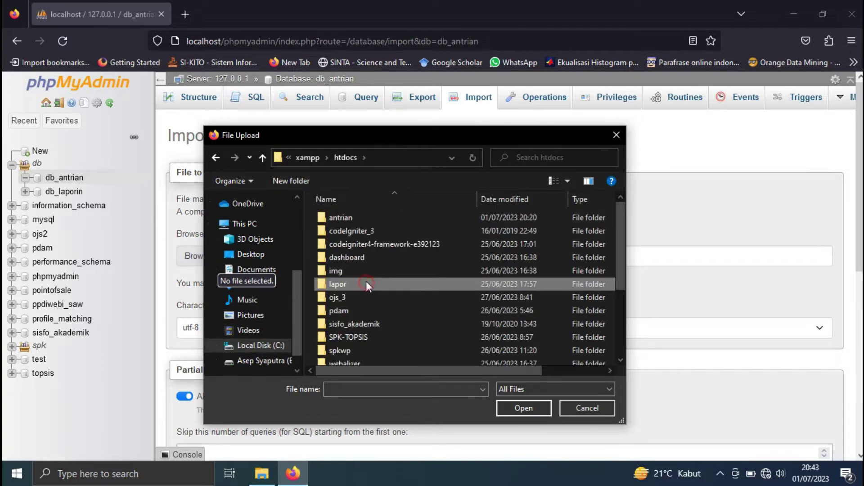
click(364, 219)
double_click(364, 219)
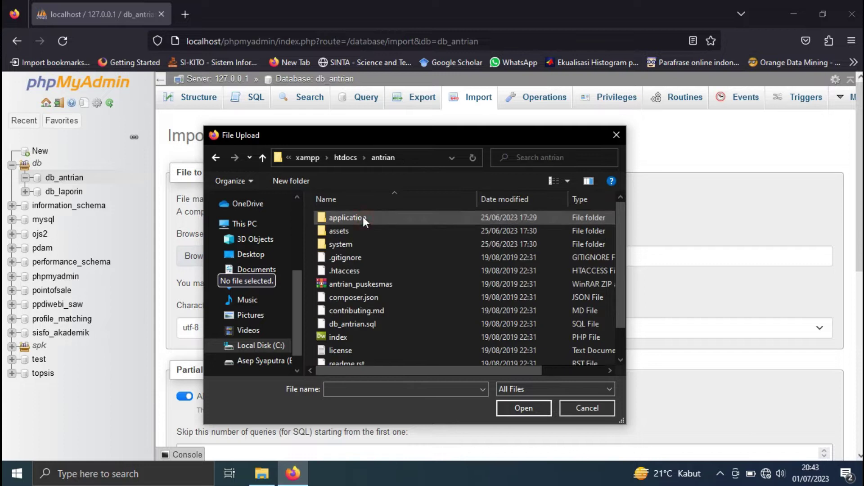
click(391, 326)
click(507, 408)
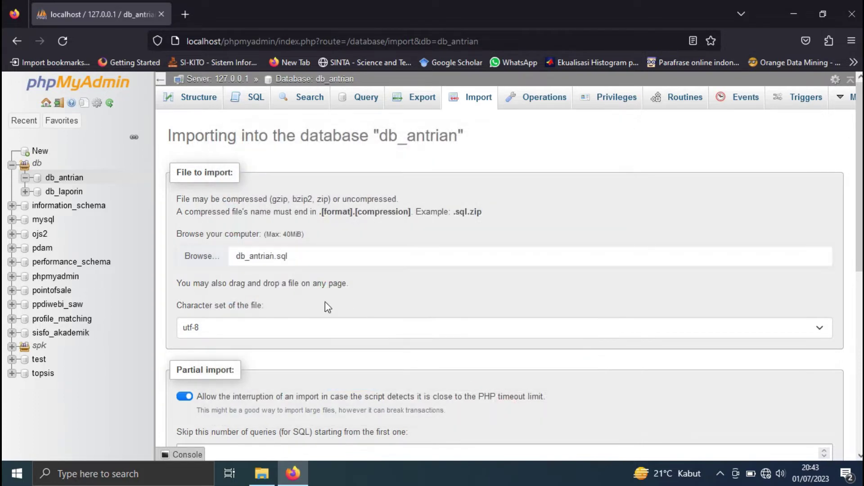
- Run the import and confirm db_antrian now holds six tables
scroll(321, 304, down, 10)
click(193, 413)
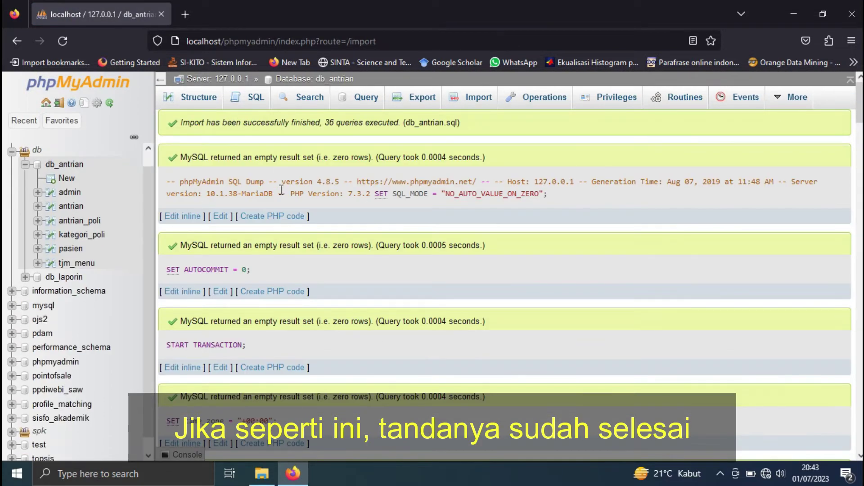
click(194, 101)
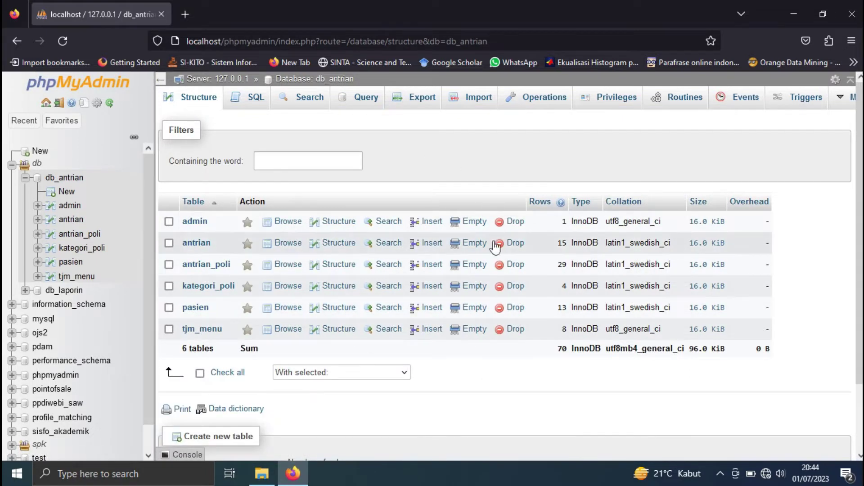
click(185, 15)
click(261, 473)
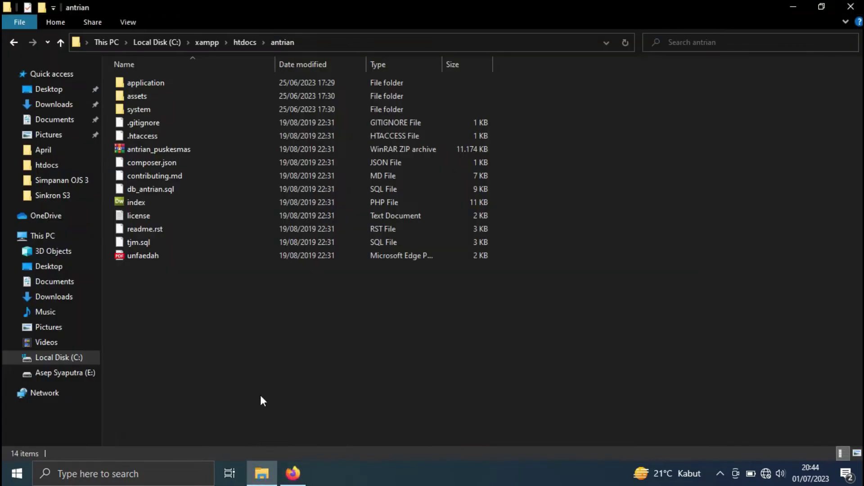
- Load localhost/antrian in the new Firefox tab to show the Antrian Puskesmas home page
click(250, 43)
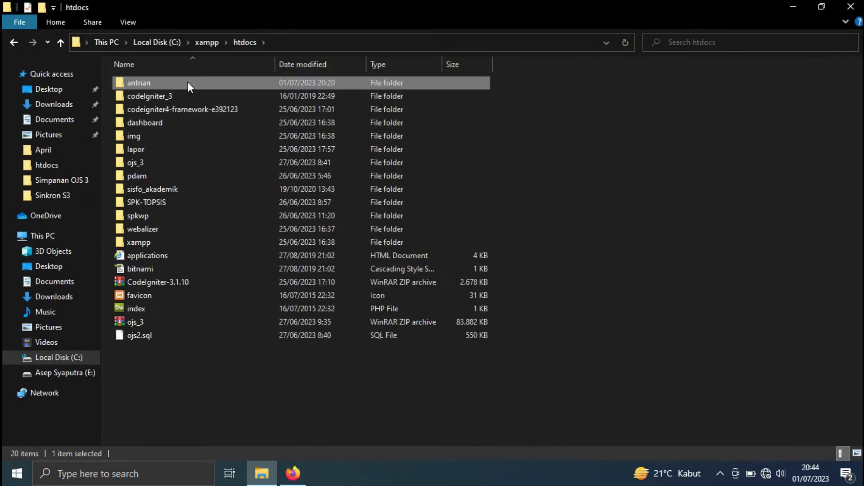
double_click(187, 82)
click(293, 473)
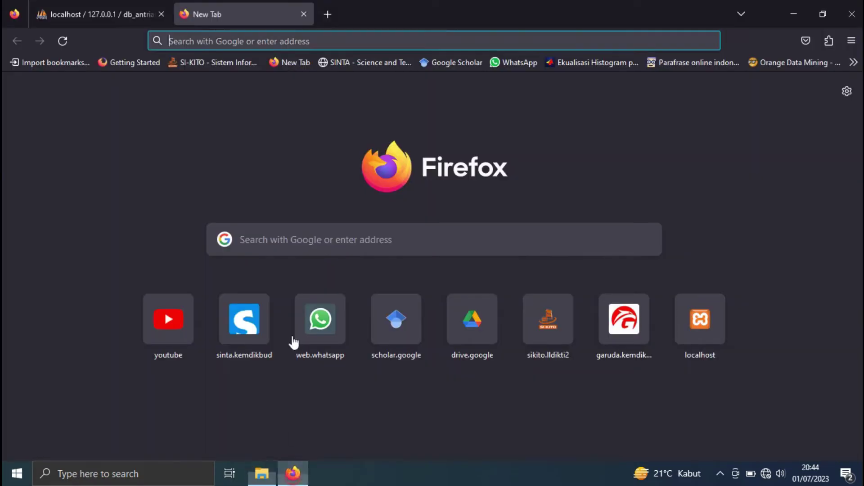
click(215, 36)
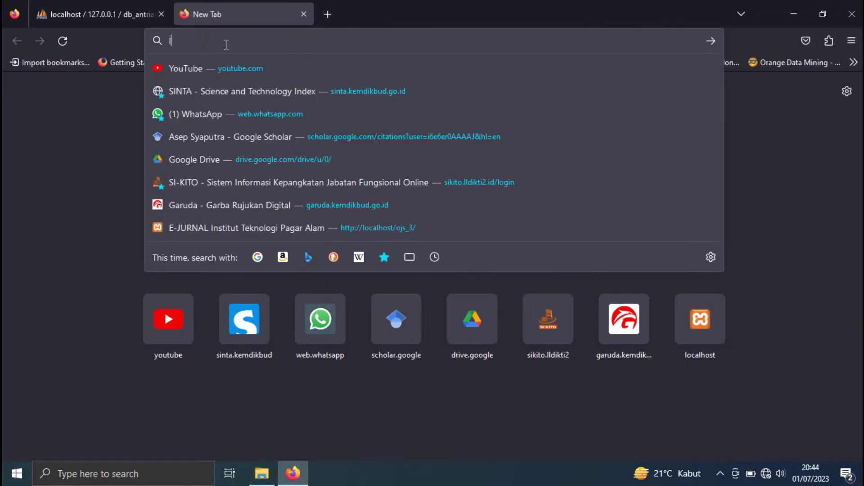
text(lo)
key(Right)
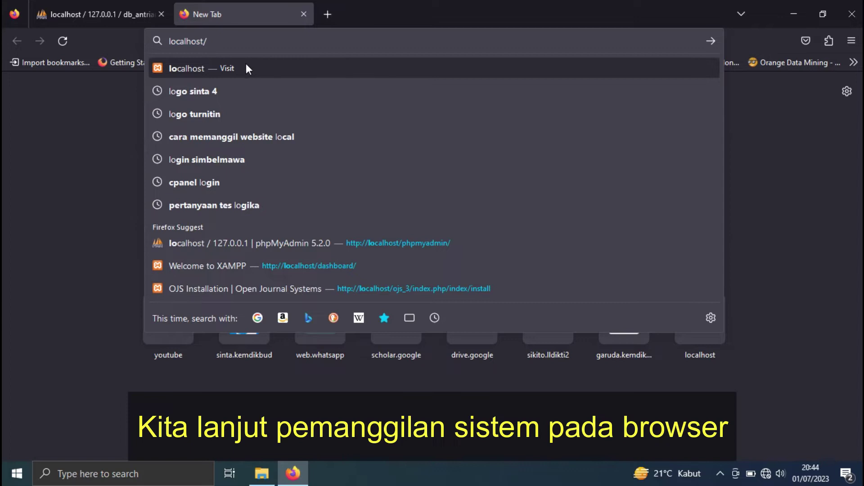
text(antrian/)
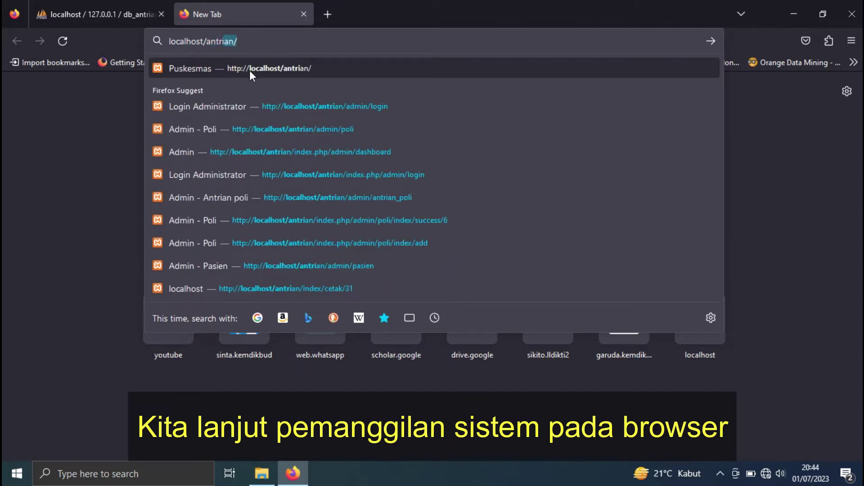
click(253, 74)
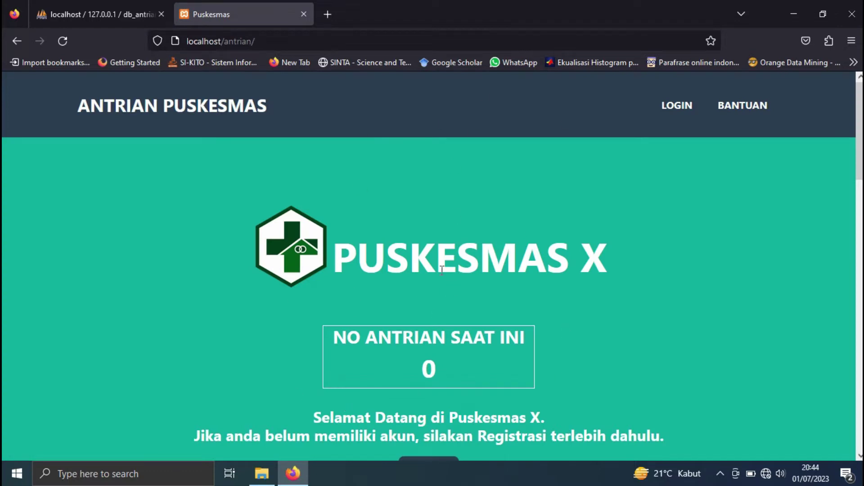
scroll(445, 333, down, 10)
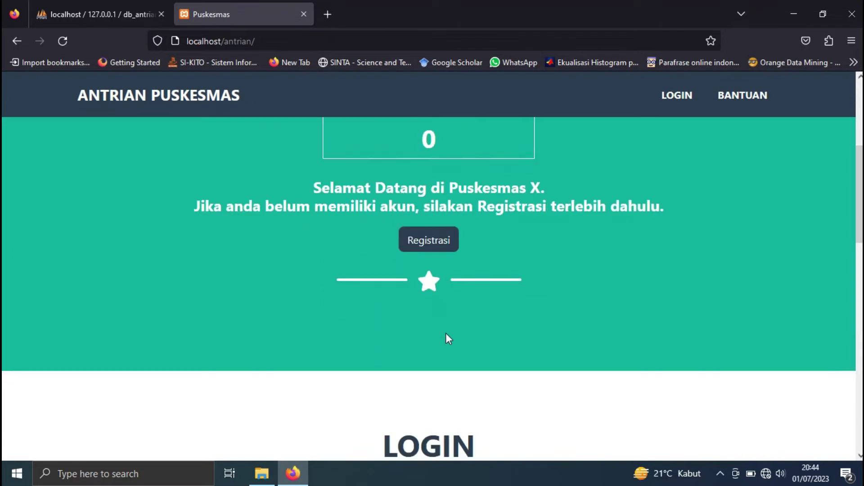
scroll(448, 333, up, 10)
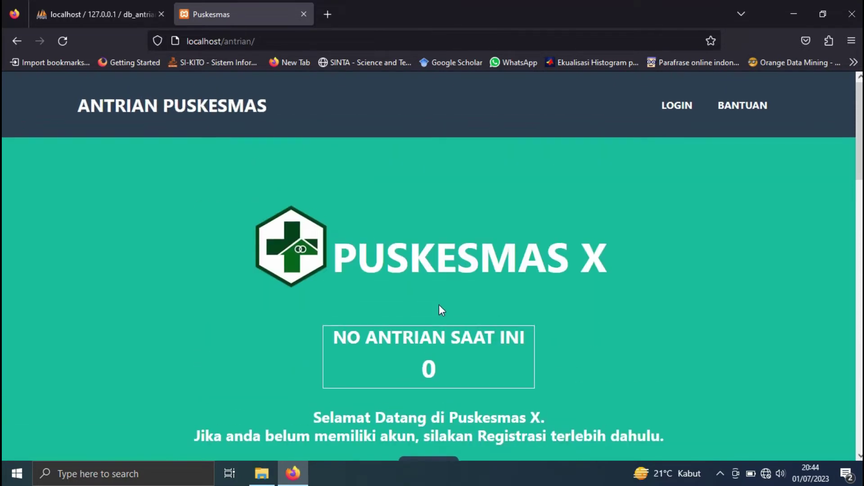
click(687, 107)
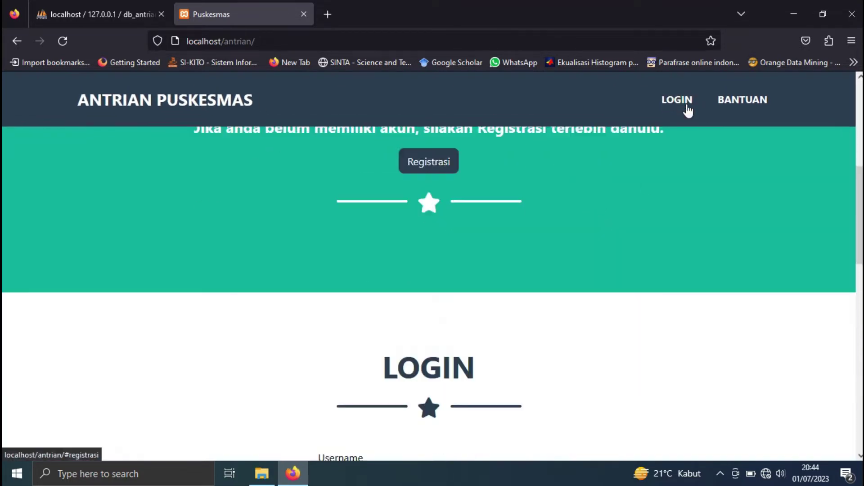
scroll(442, 343, down, 2)
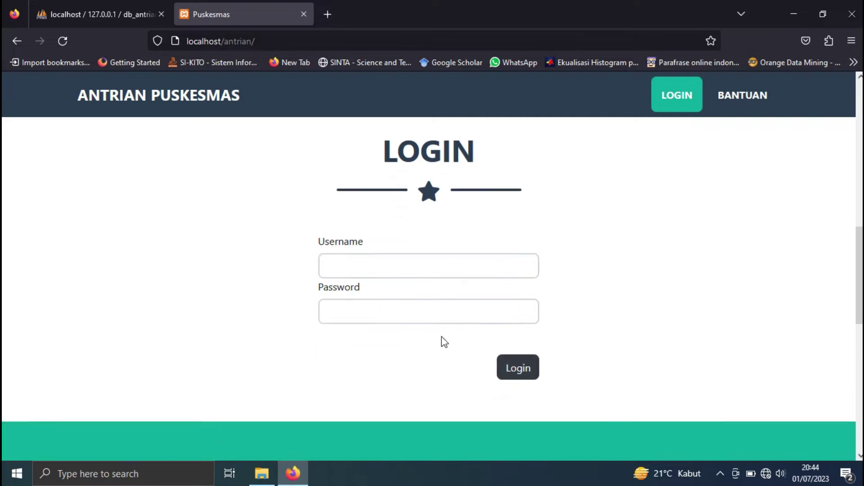
scroll(449, 335, down, 5)
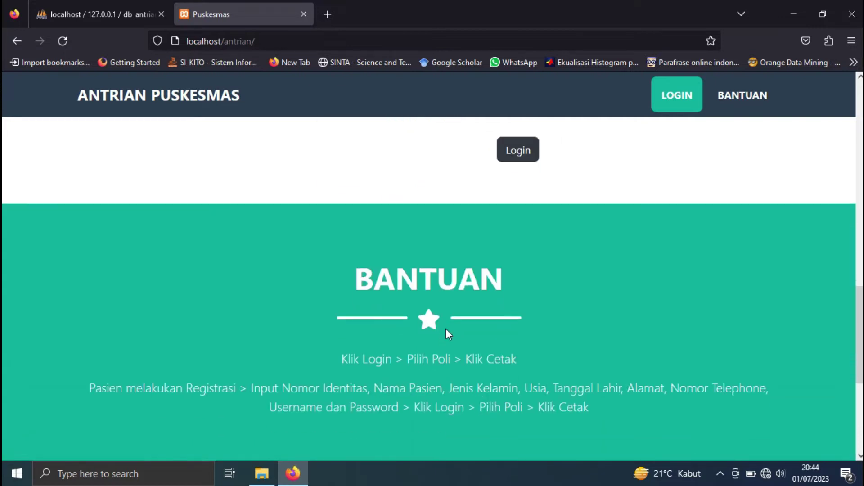
scroll(447, 327, down, 2)
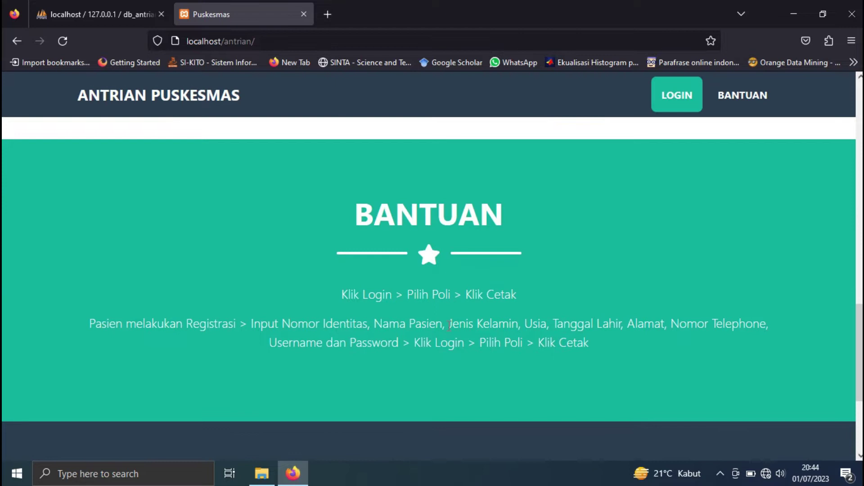
scroll(447, 327, down, 3)
scroll(448, 325, down, 1)
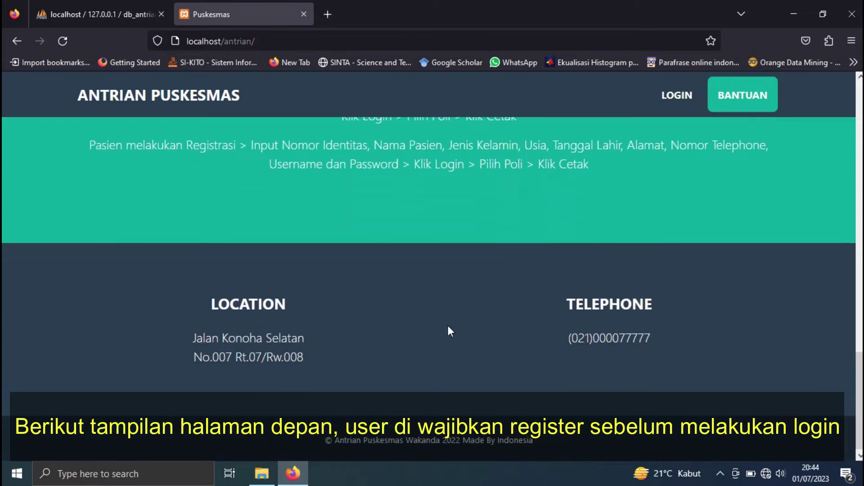
scroll(447, 325, up, 15)
scroll(449, 324, down, 1)
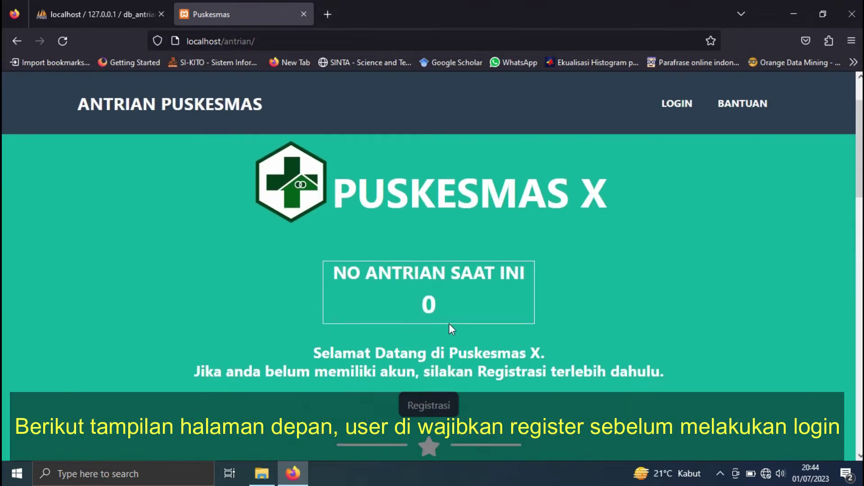
scroll(418, 186, down, 2)
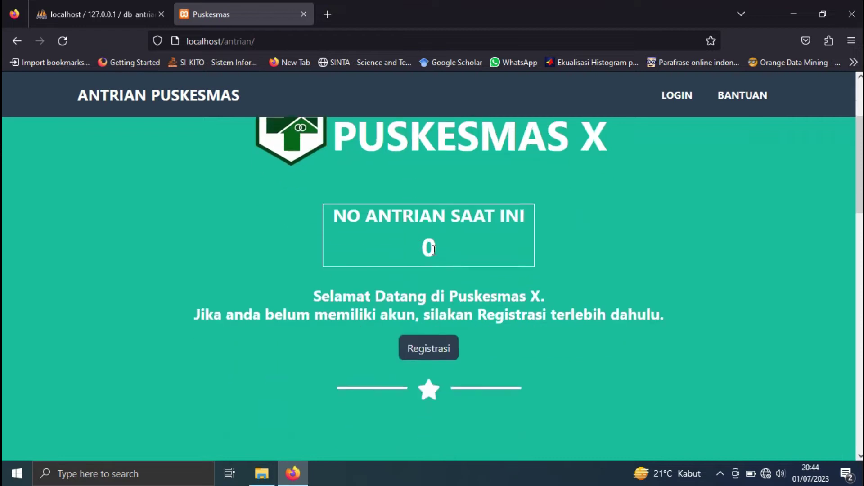
click(438, 346)
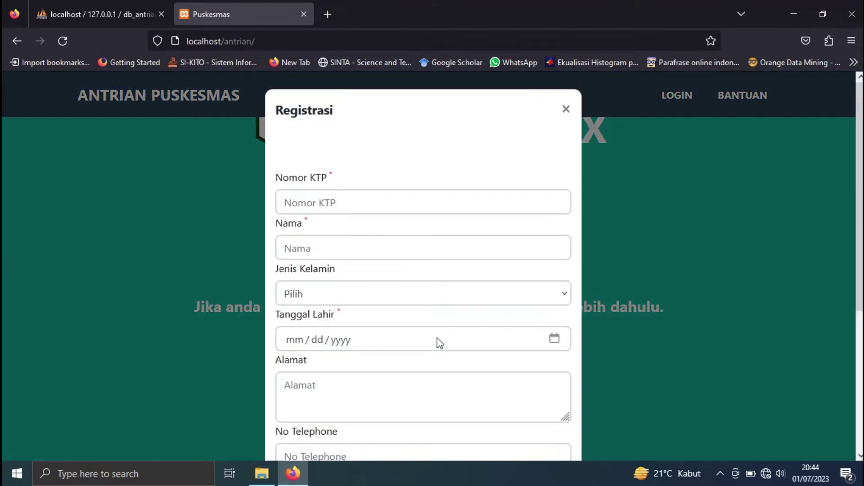
click(375, 204)
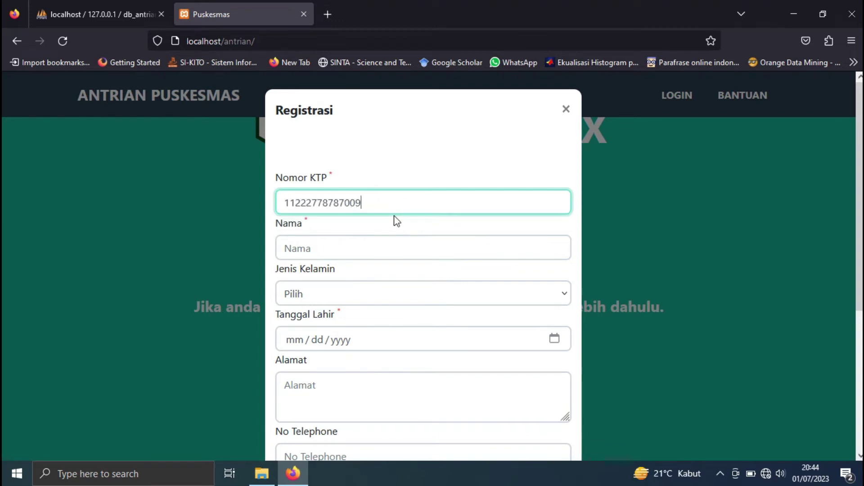
click(393, 249)
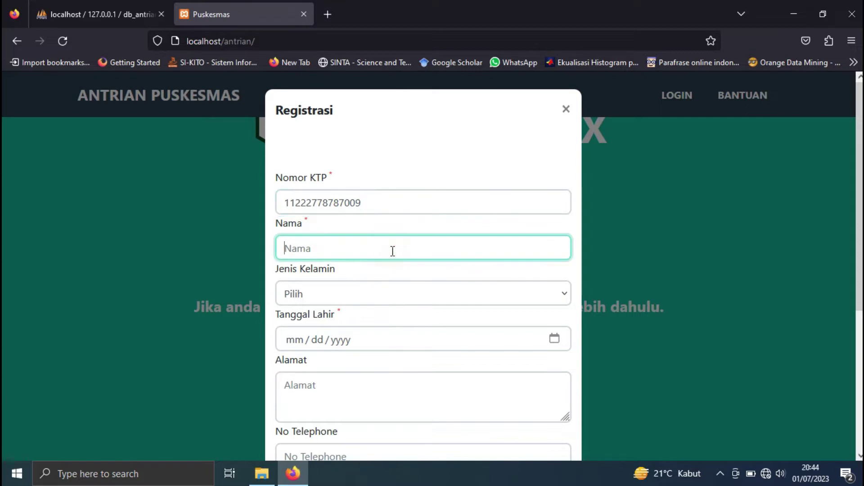
text(Kasep)
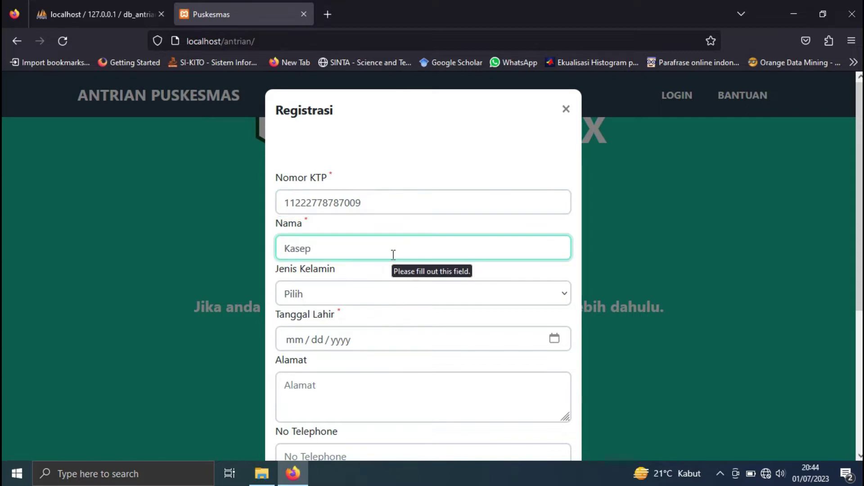
click(392, 294)
click(392, 346)
click(297, 346)
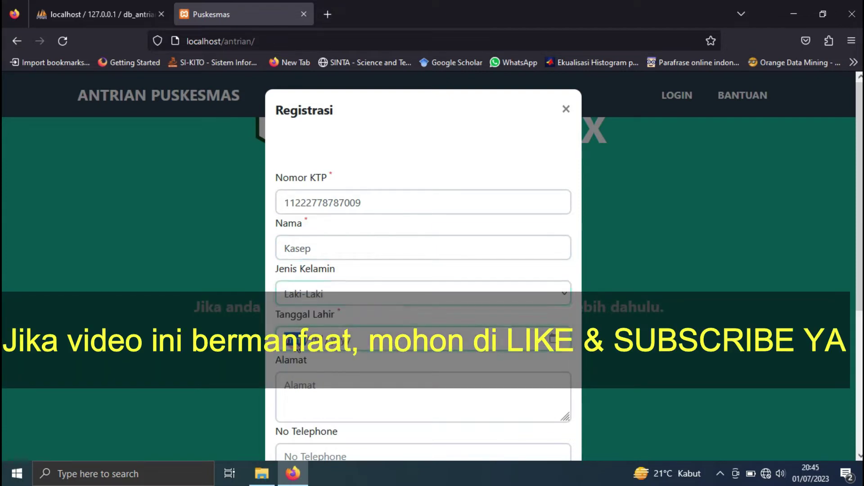
text(02 / 06 / )
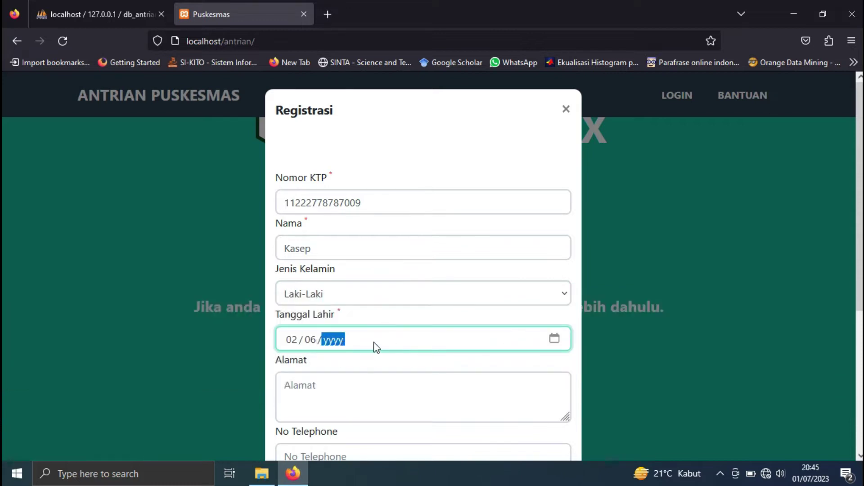
text(1990)
- Fill in address, phone, username and password, submit, and decline saving the login
click(371, 390)
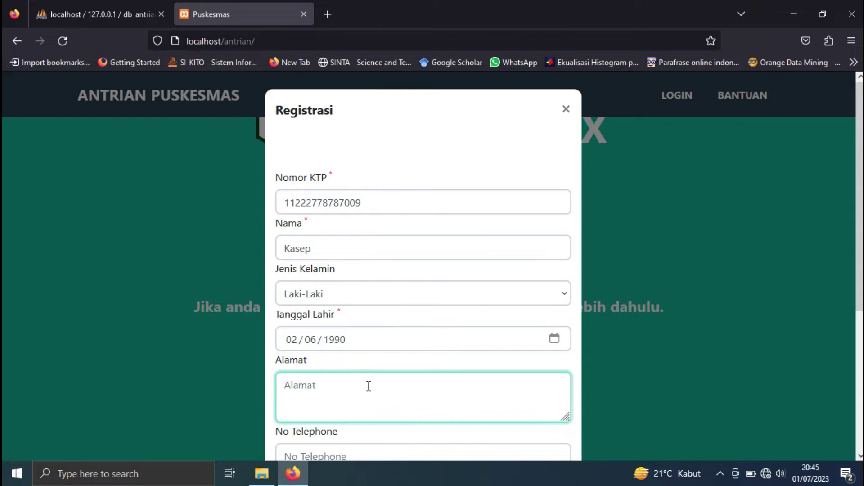
text(jatim)
scroll(380, 384, down, 3)
click(337, 298)
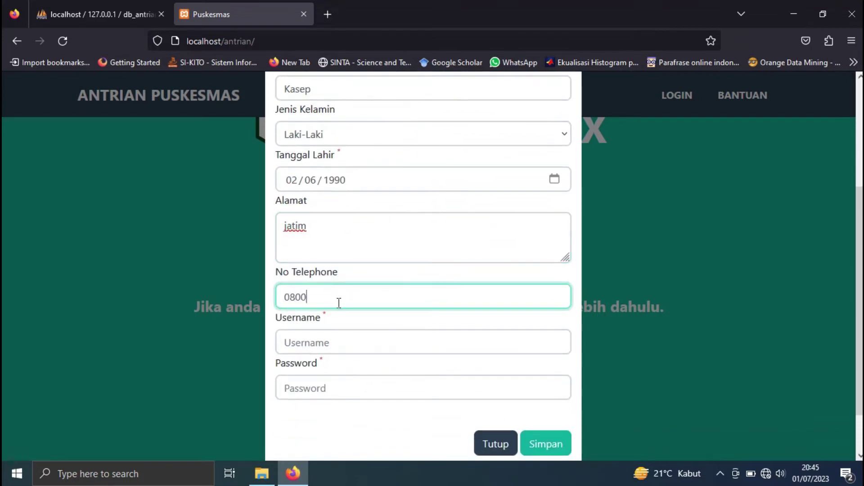
click(384, 346)
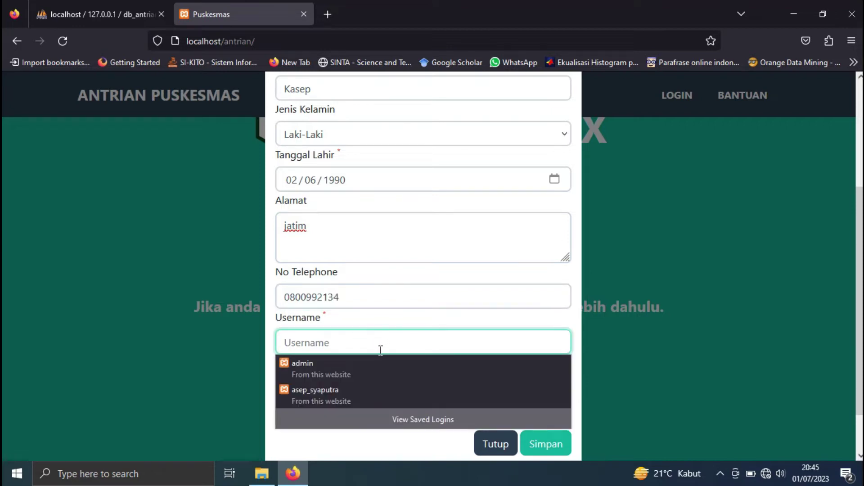
text(kasep)
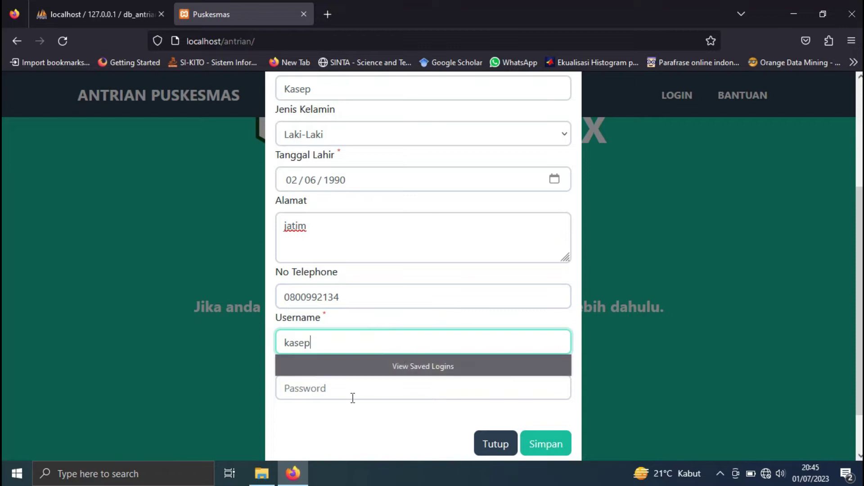
click(348, 394)
text(kase)
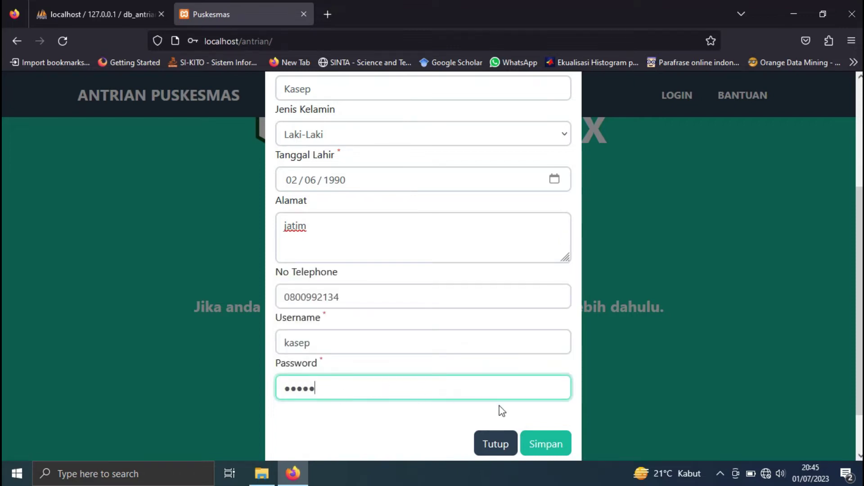
click(541, 445)
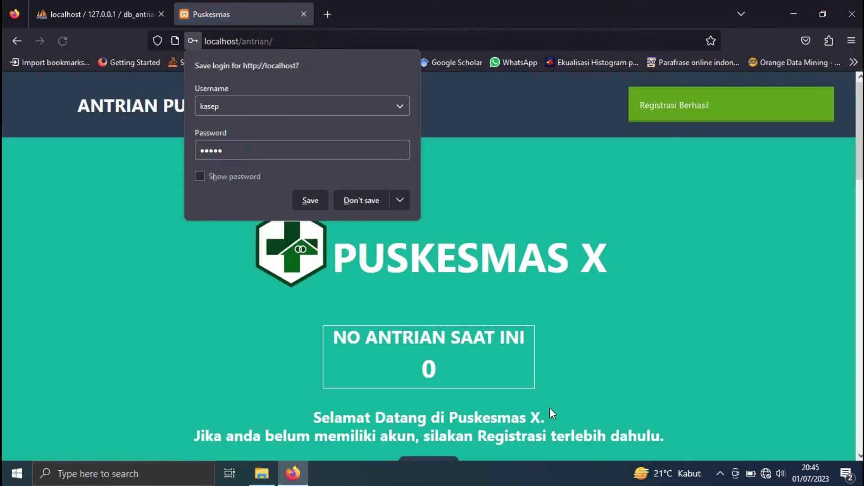
click(363, 202)
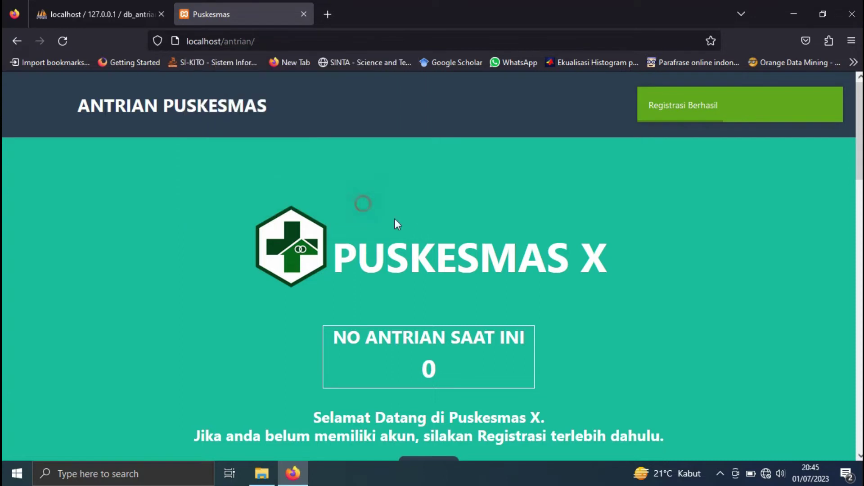
- Log in with the new patient's username and password, declining Firefox's password save
scroll(550, 239, down, 2)
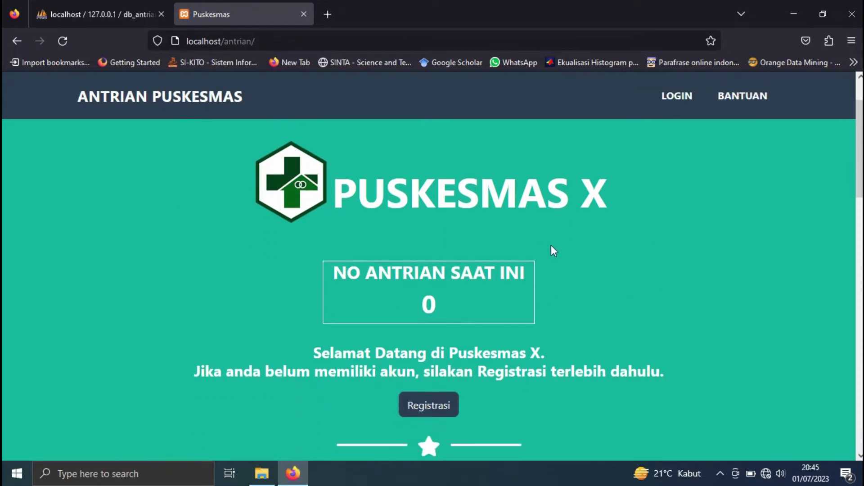
click(678, 107)
click(403, 310)
text(kasep)
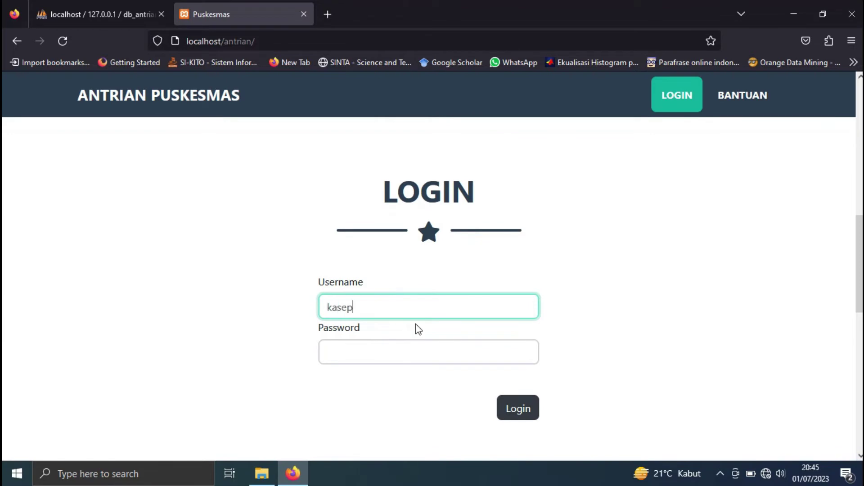
click(415, 350)
text(123)
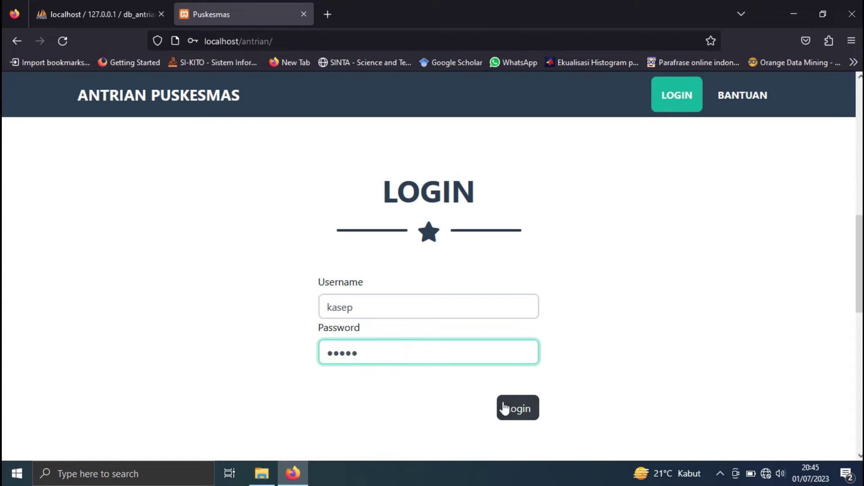
click(504, 409)
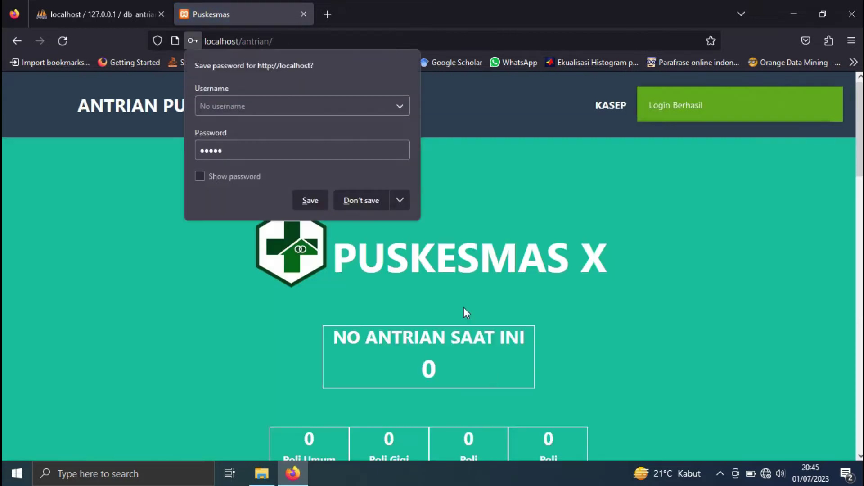
click(366, 203)
scroll(567, 204, down, 10)
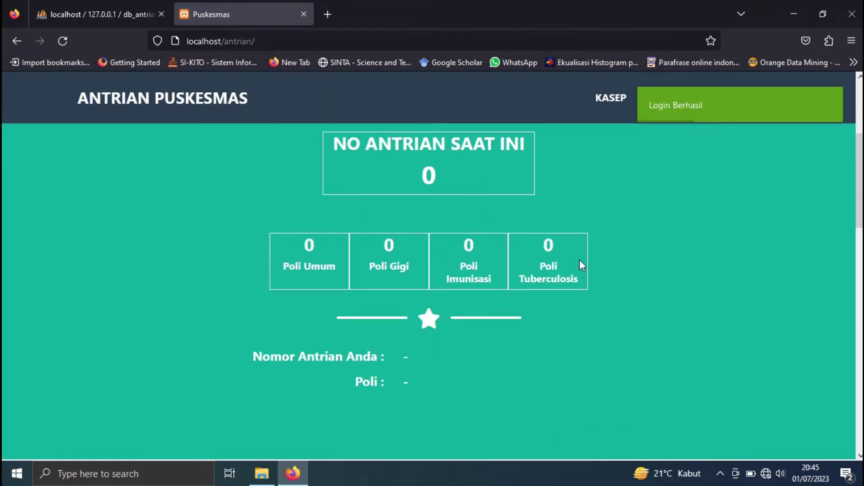
scroll(555, 238, up, 3)
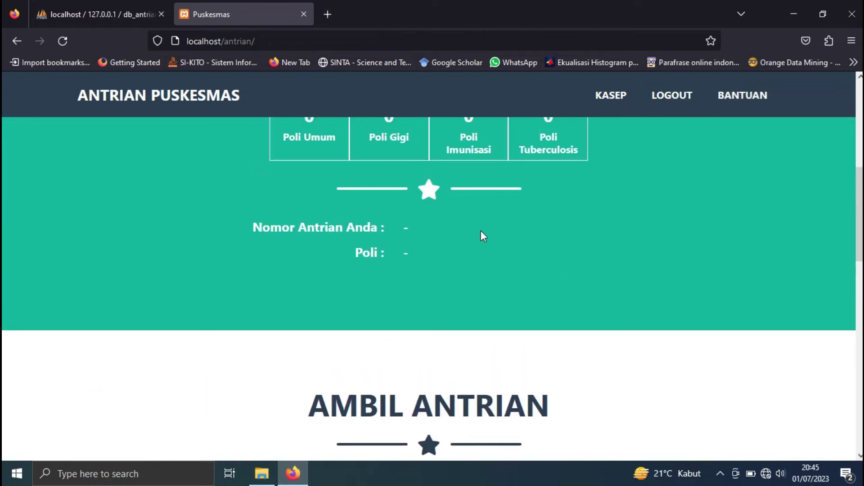
scroll(481, 231, up, 5)
- Read the BANTUAN help section on the registration steps
click(612, 112)
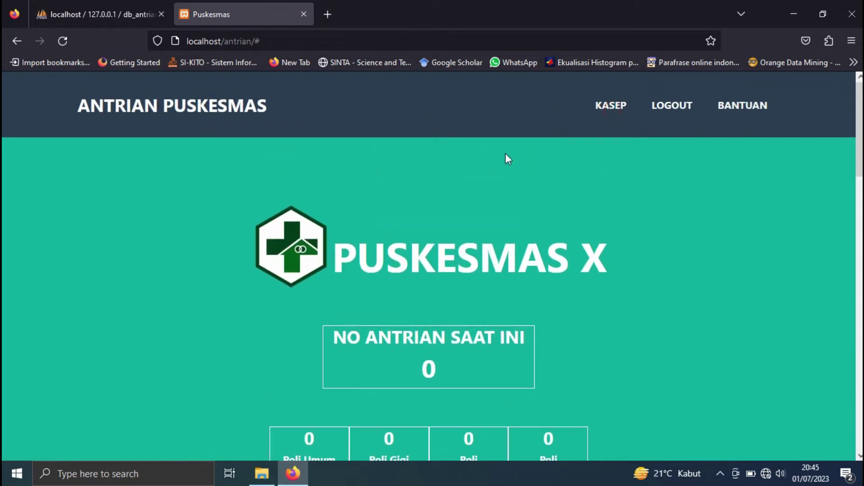
scroll(570, 225, down, 3)
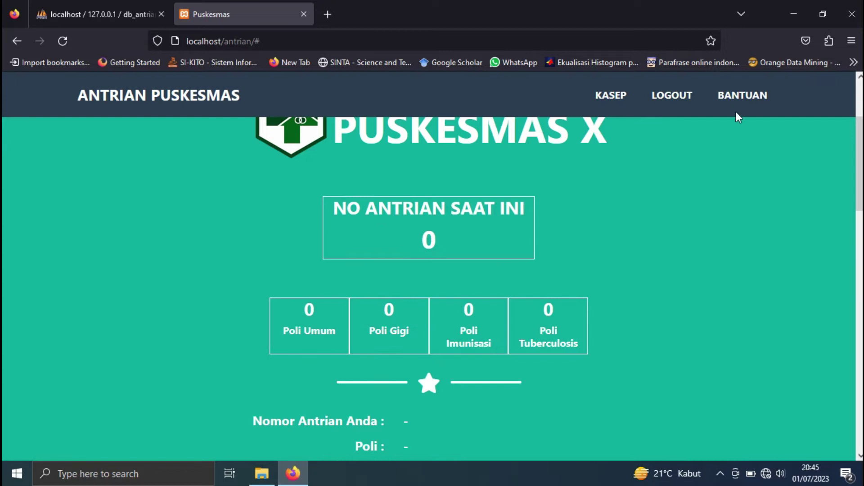
click(749, 96)
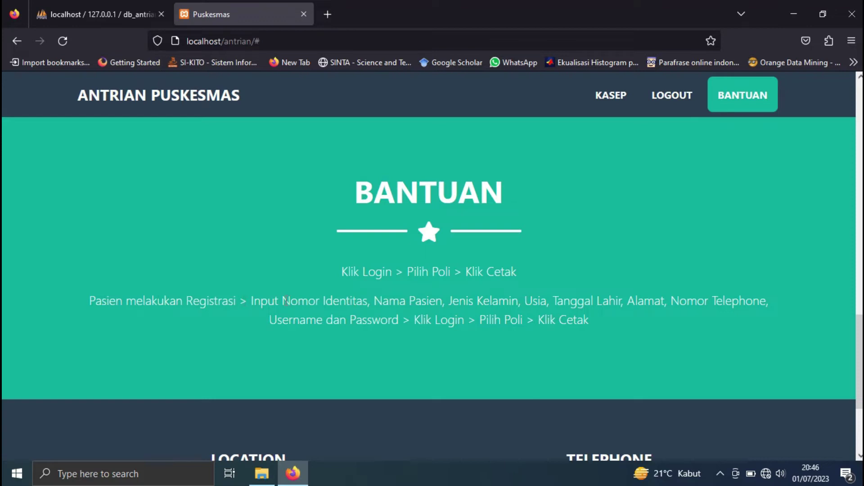
drag(243, 300, 761, 328)
click(663, 335)
scroll(403, 232, up, 3)
scroll(403, 232, up, 5)
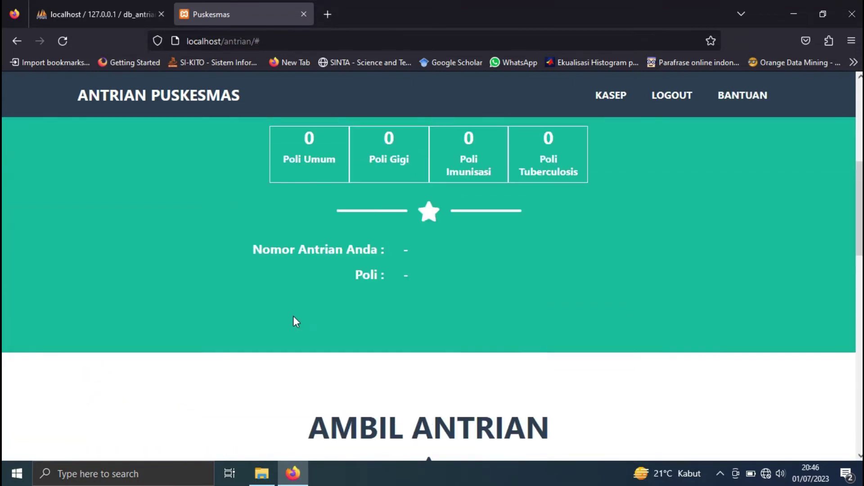
scroll(293, 320, down, 4)
- Select Poli Umum (PLUM) under Pilih Poli and take queue number PLUM1
click(315, 331)
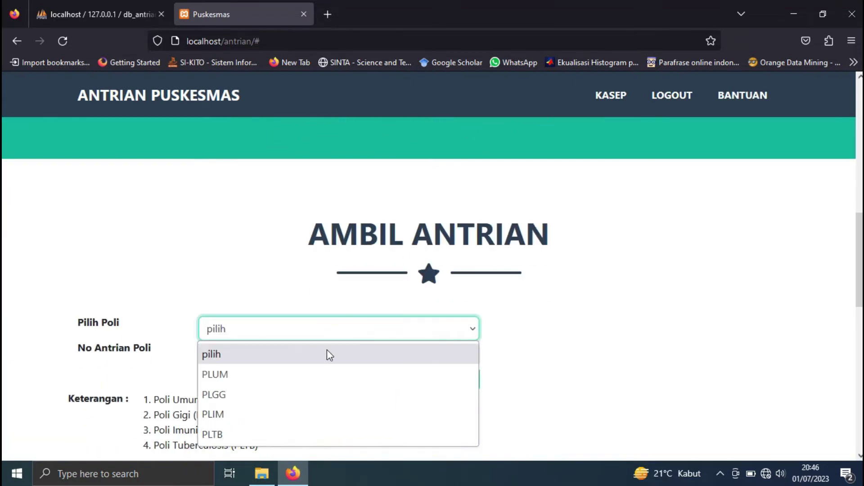
click(277, 374)
scroll(367, 318, down, 3)
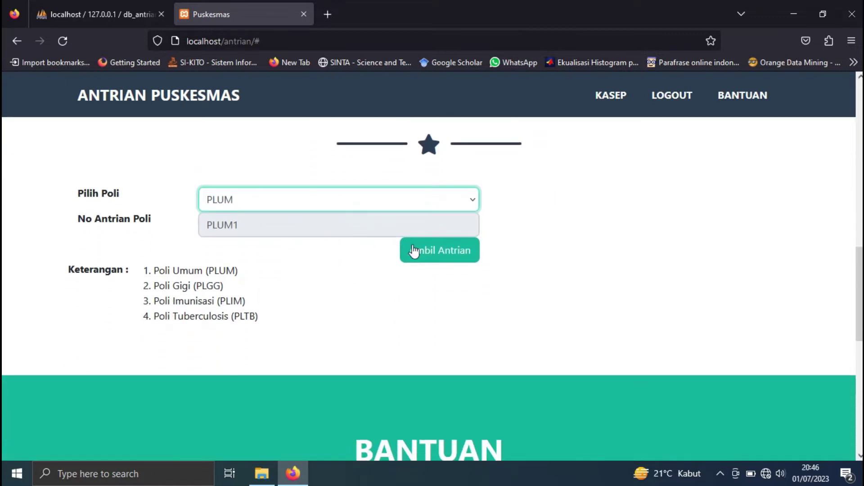
click(443, 256)
scroll(472, 279, down, 6)
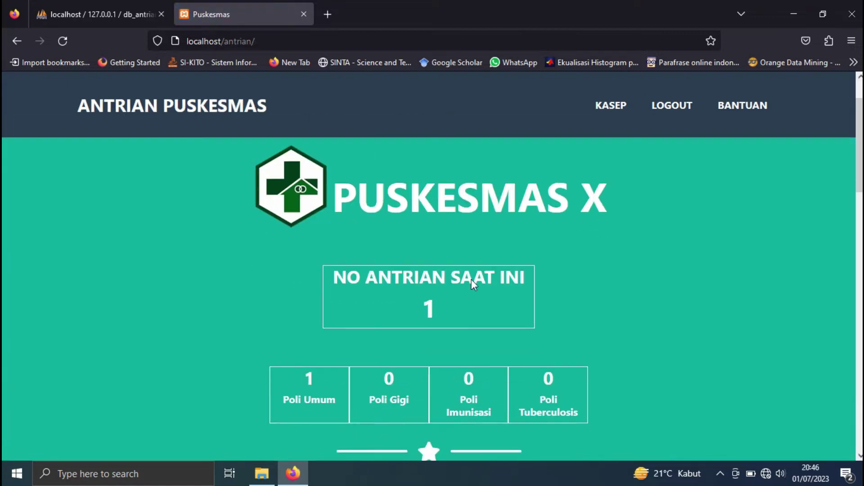
scroll(427, 270, up, 3)
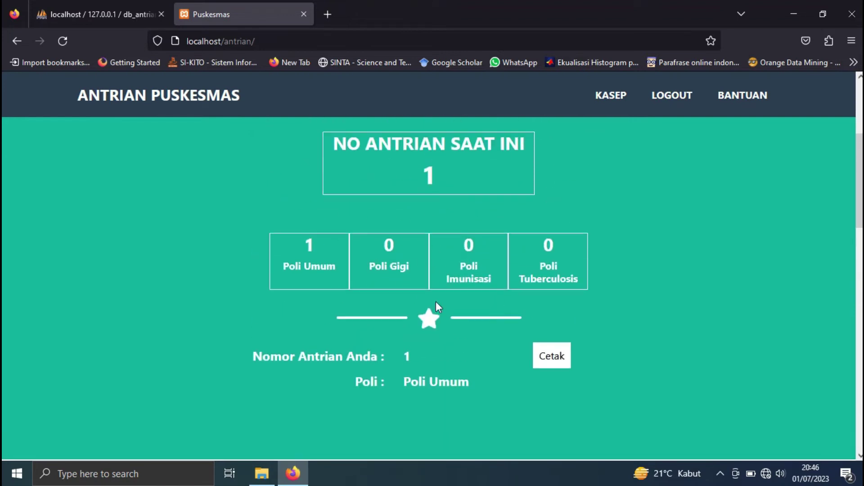
click(554, 355)
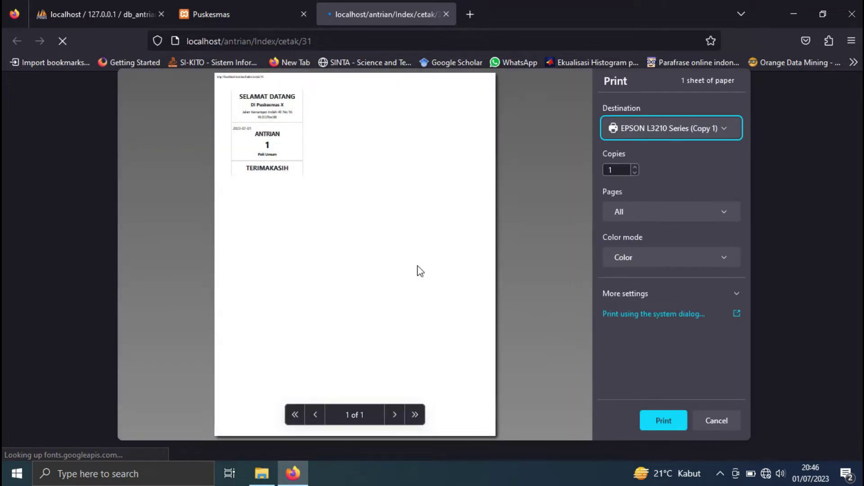
click(720, 423)
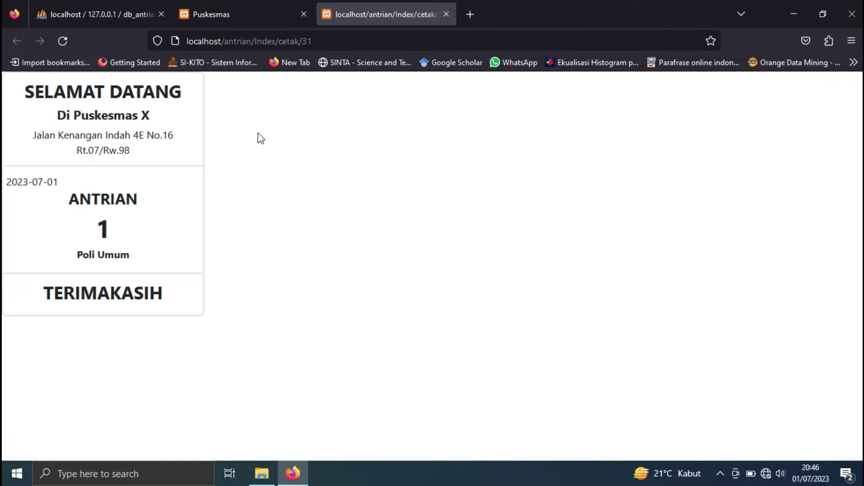
click(446, 14)
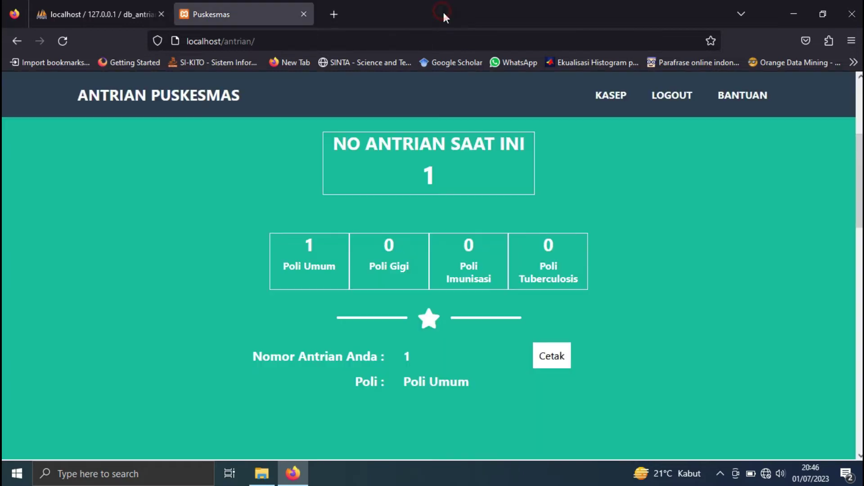
- Choose Poli Tuberculosis (PLTB) in Pilih Poli and take a queue number
scroll(473, 307, down, 7)
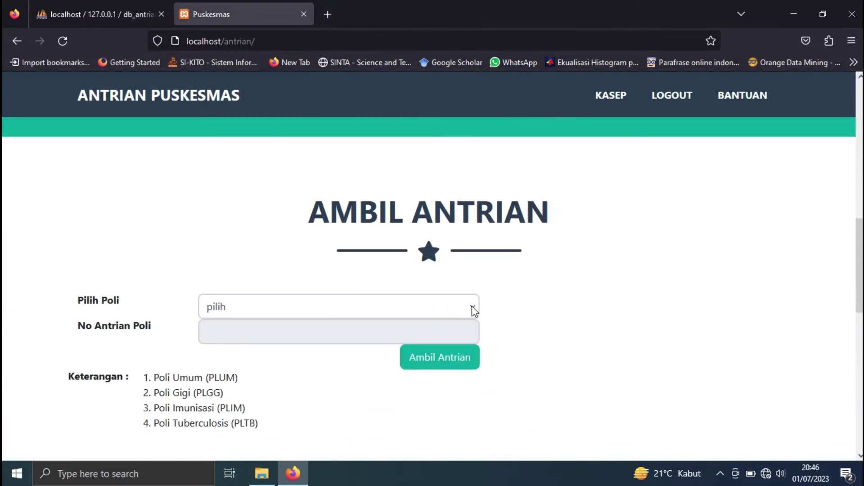
click(439, 307)
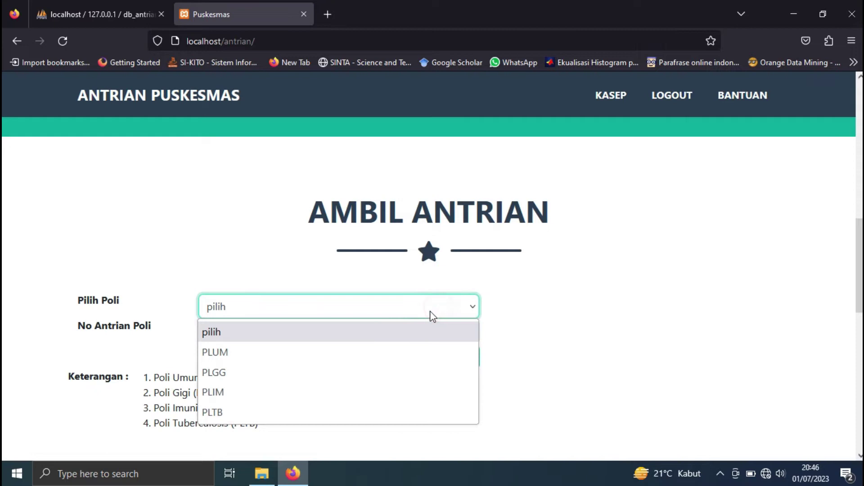
click(325, 412)
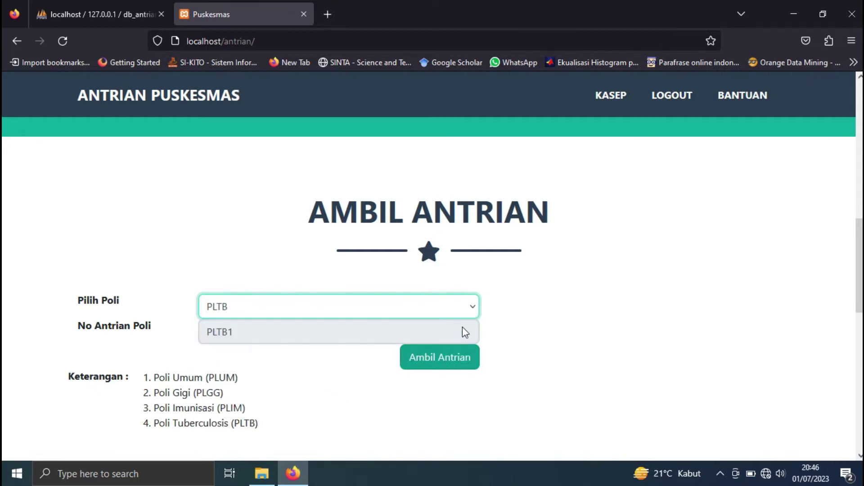
click(459, 361)
- View the printable PLTB queue ticket with printing cancelled, then close the ticket tab
scroll(489, 352, down, 4)
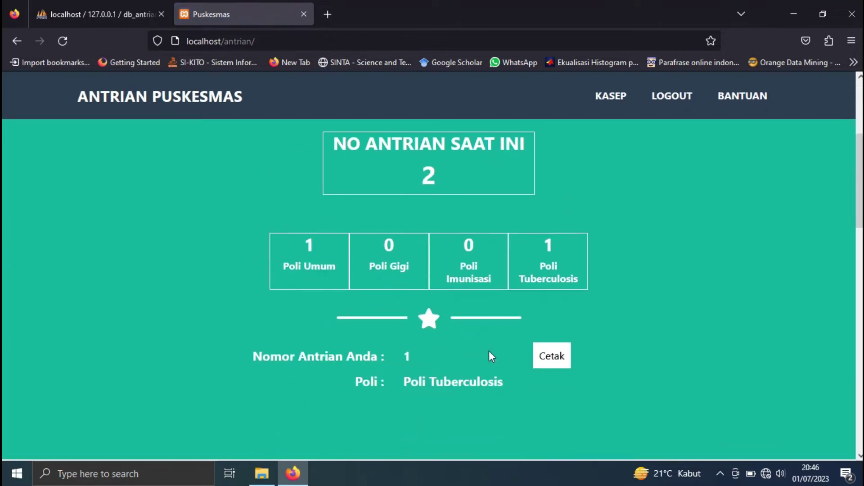
scroll(489, 352, down, 8)
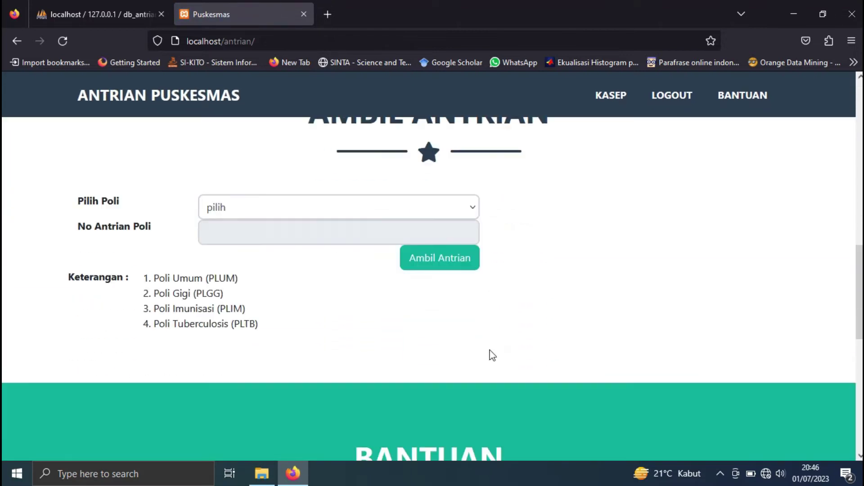
scroll(492, 355, down, 8)
scroll(492, 352, up, 9)
scroll(490, 346, up, 9)
scroll(488, 341, down, 1)
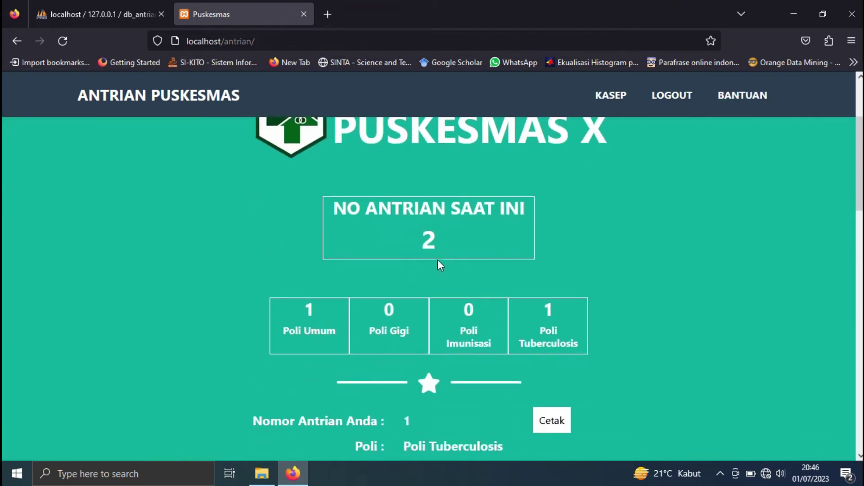
scroll(470, 288, down, 2)
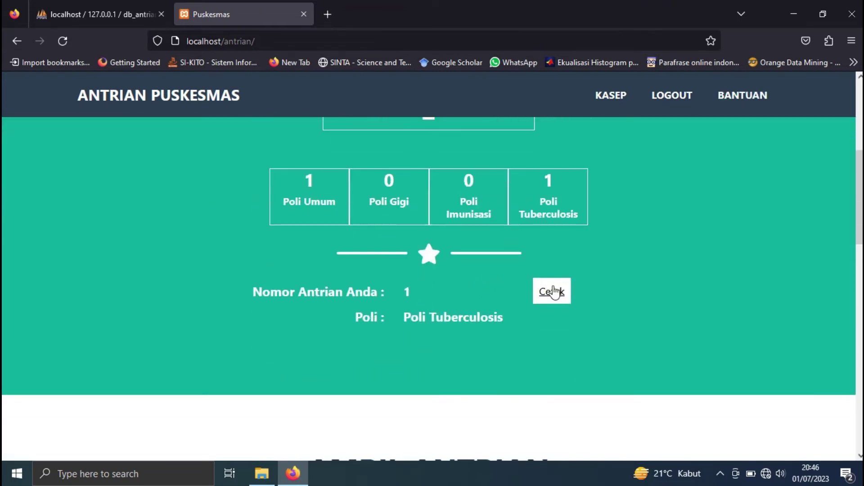
click(553, 288)
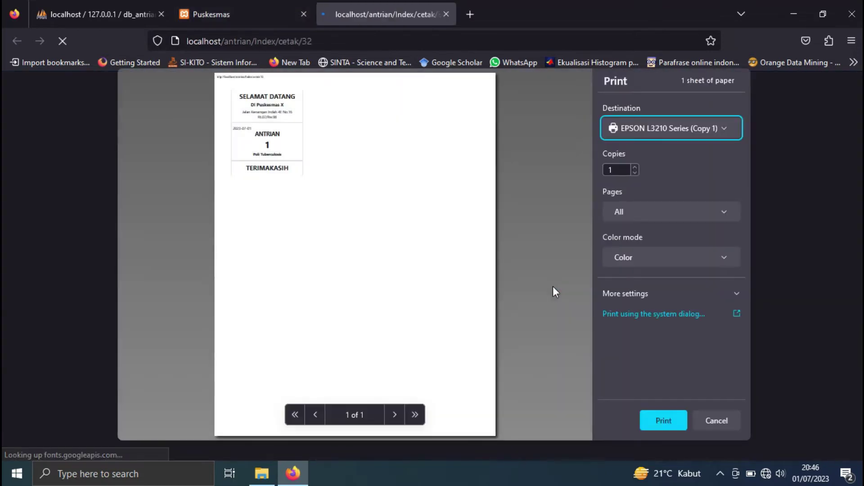
click(716, 422)
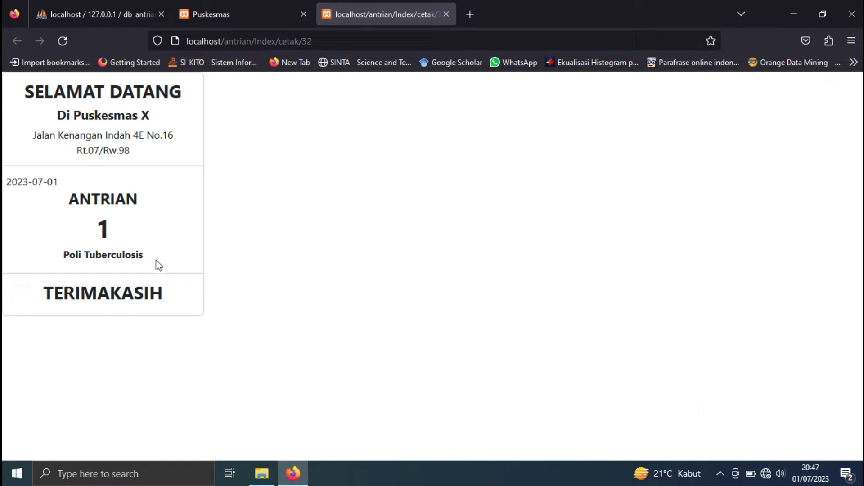
drag(146, 255, 37, 253)
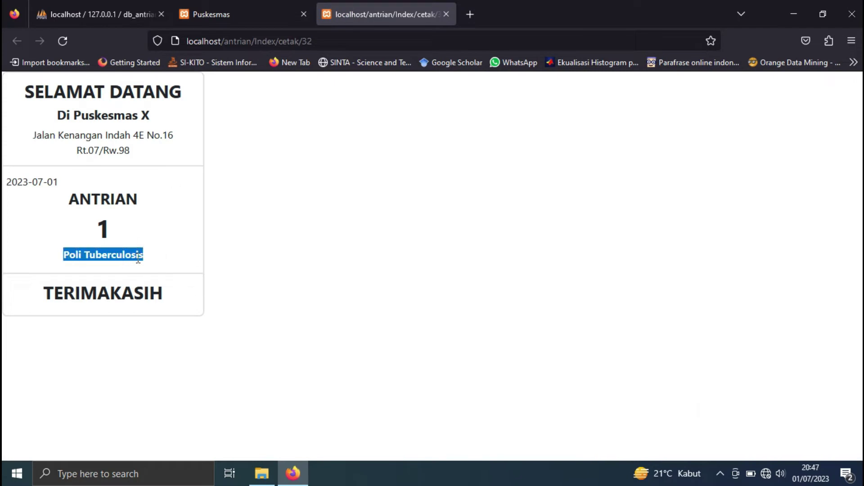
click(446, 14)
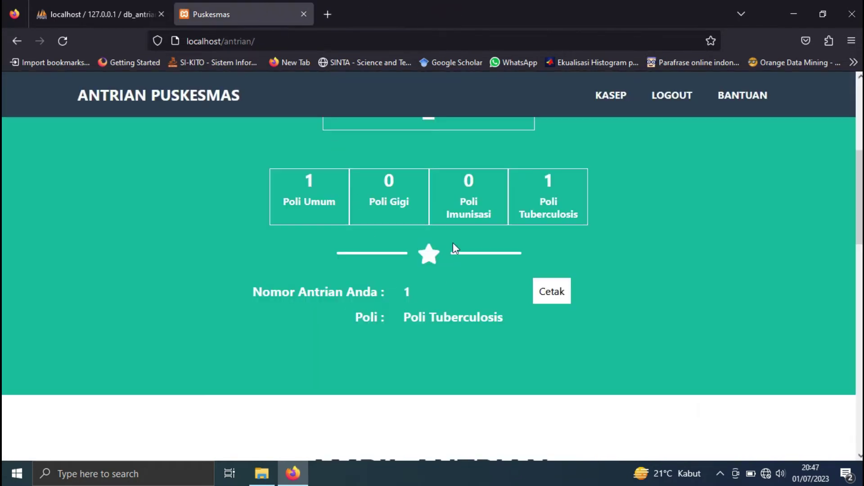
- Log out of the patient account in Antrian Puskesmas
scroll(554, 349, up, 5)
click(671, 119)
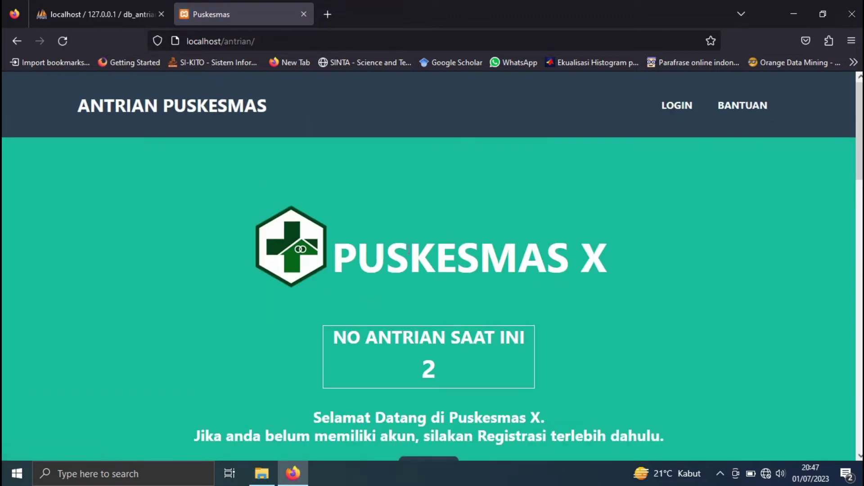
scroll(457, 260, down, 3)
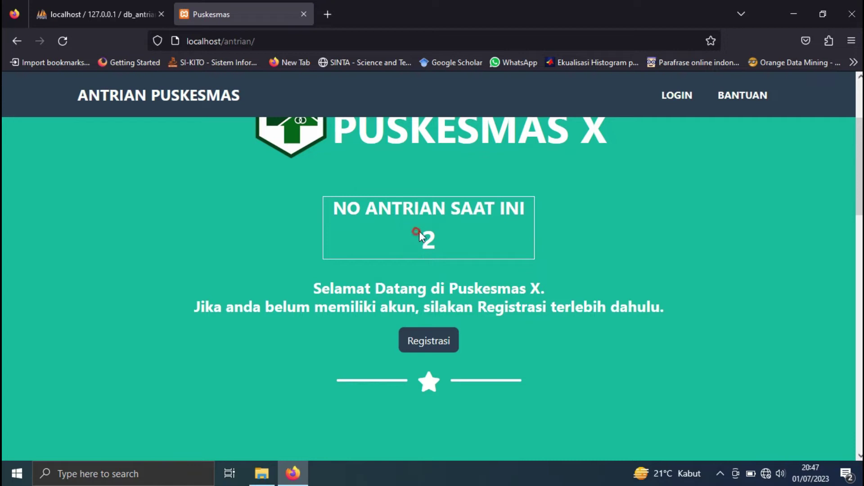
click(450, 229)
scroll(423, 228, down, 6)
scroll(395, 233, down, 10)
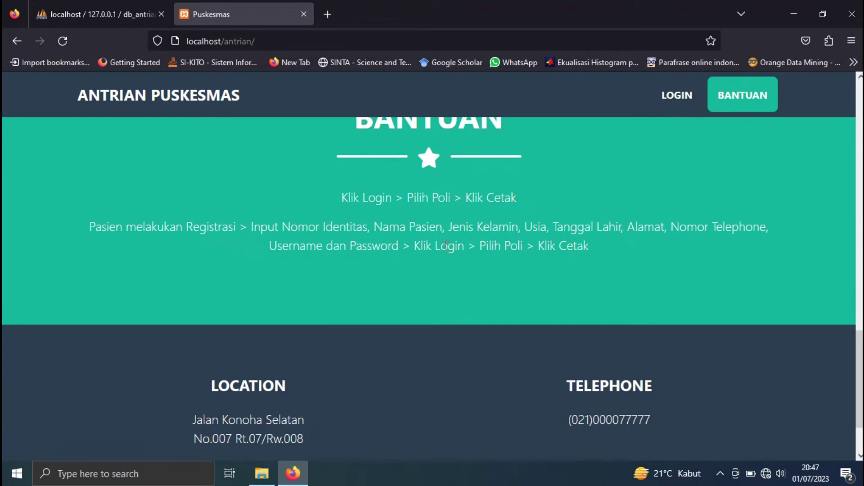
scroll(445, 246, down, 2)
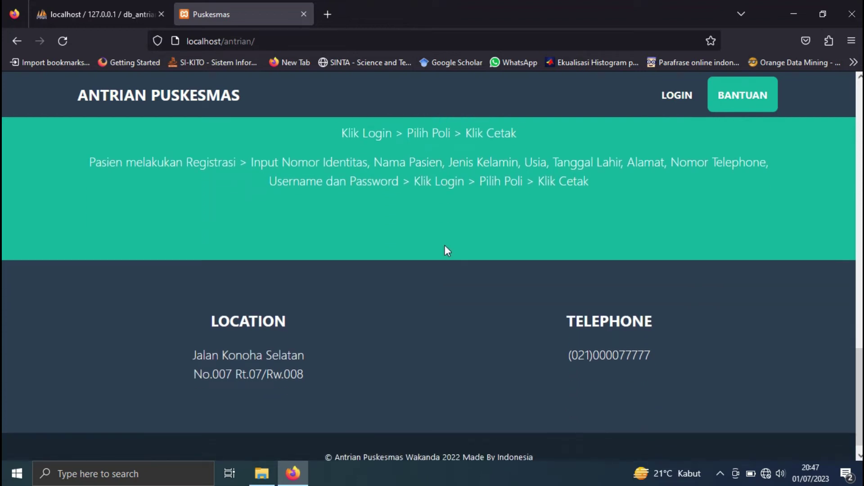
scroll(445, 245, down, 1)
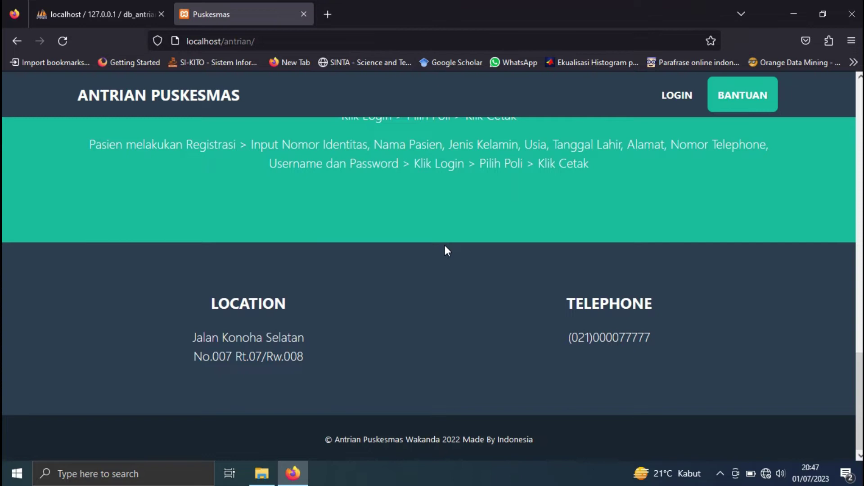
scroll(446, 248, up, 20)
scroll(456, 239, up, 2)
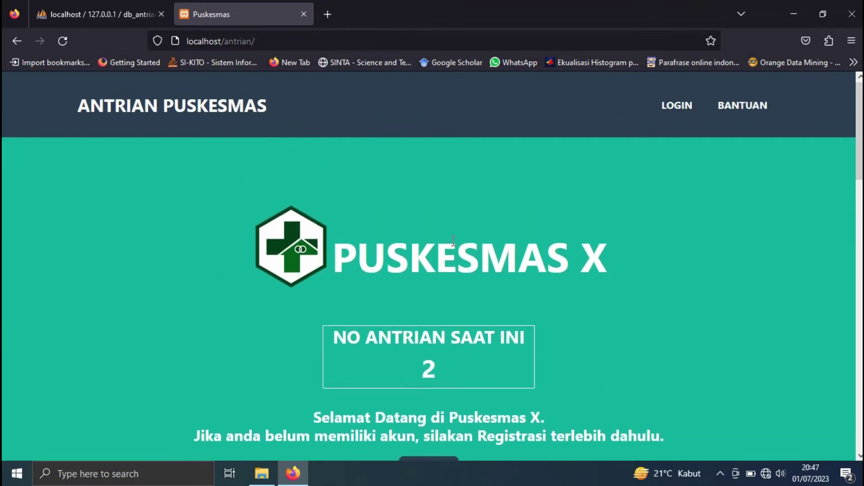
- Load localhost/antrian/admin/login, then go back to the admin table in phpMyAdmin
click(293, 40)
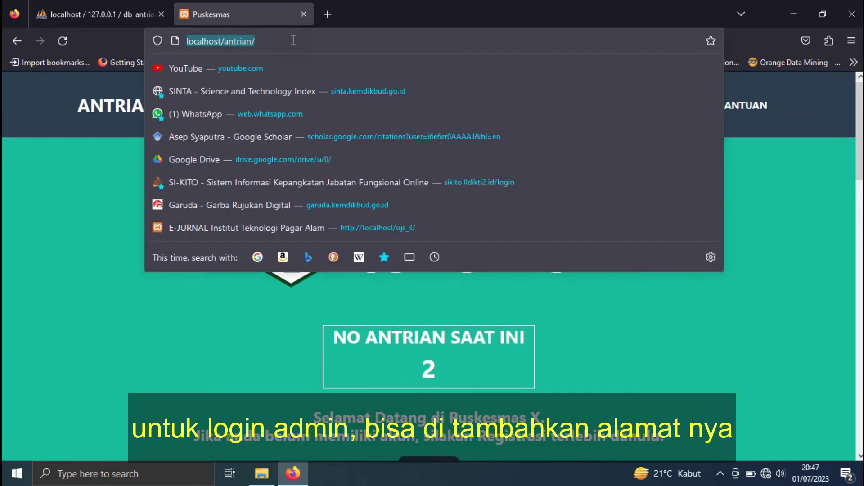
click(297, 45)
text(a)
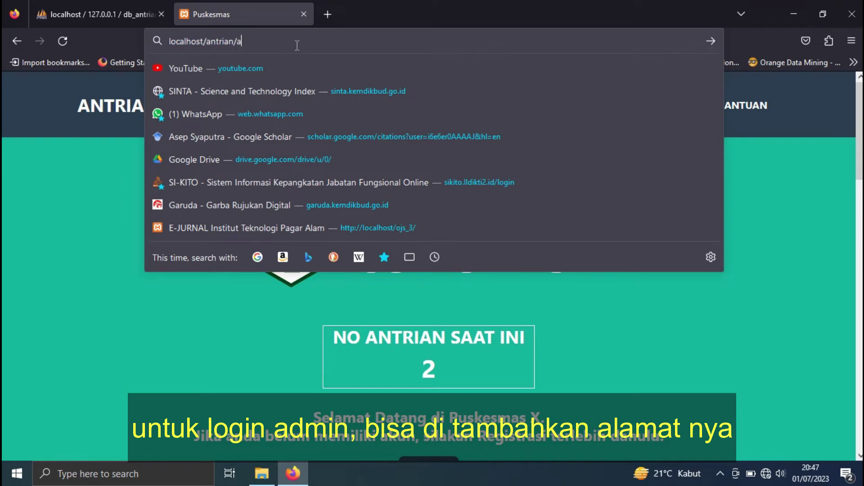
text(dmin/lo)
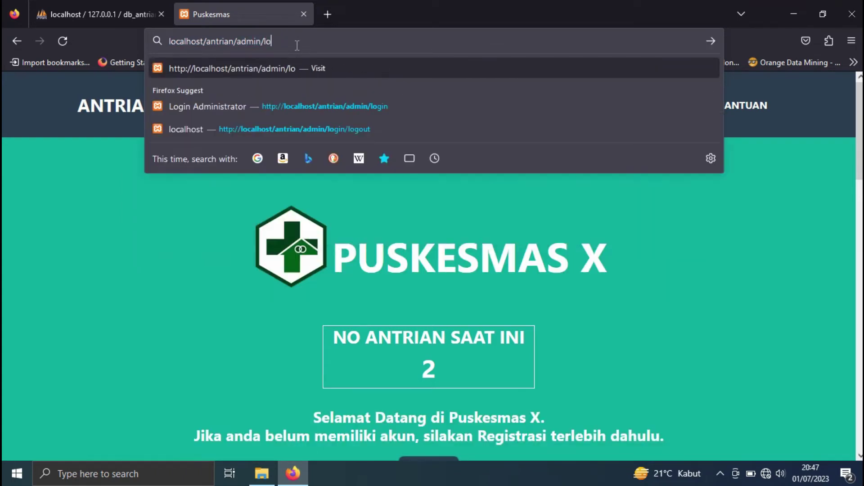
text(gin)
key(Return)
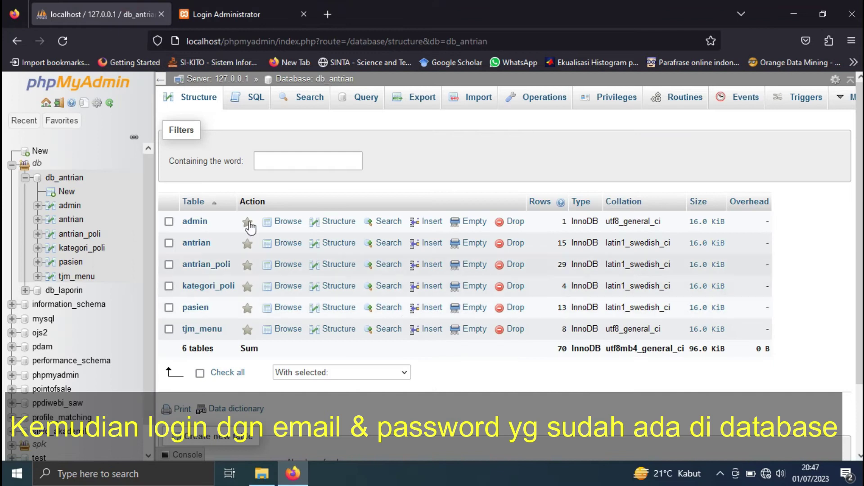
click(199, 224)
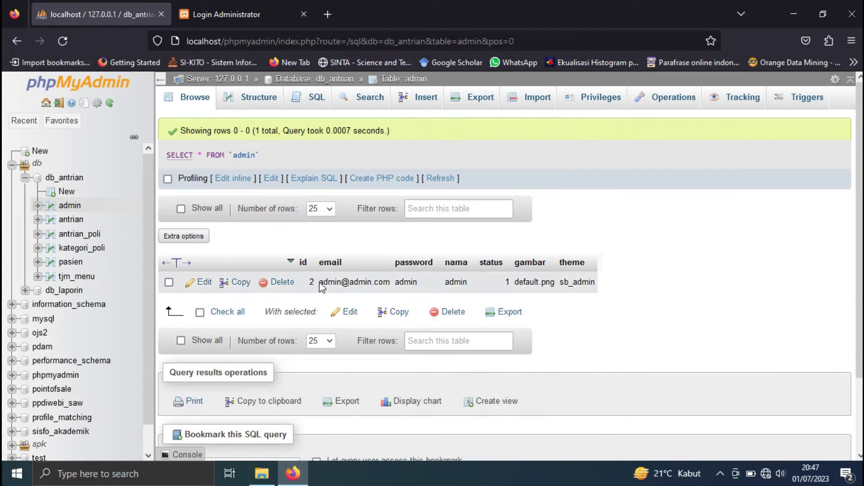
- Copy the stored admin email from the admin table and bring it to the login Email field
drag(321, 283, 390, 284)
right_click(366, 280)
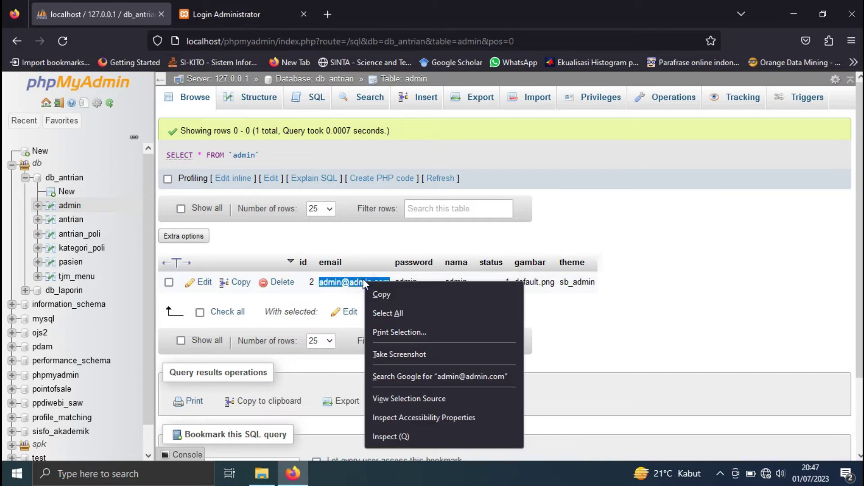
click(387, 293)
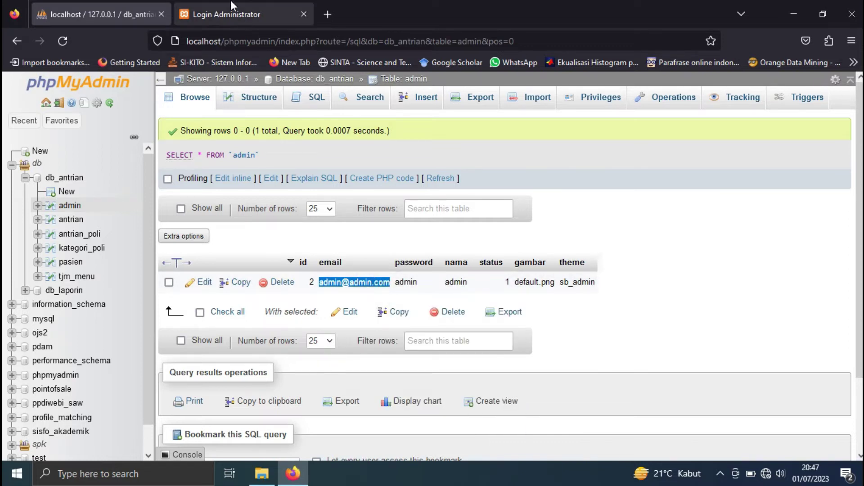
click(231, 12)
click(374, 239)
right_click(374, 238)
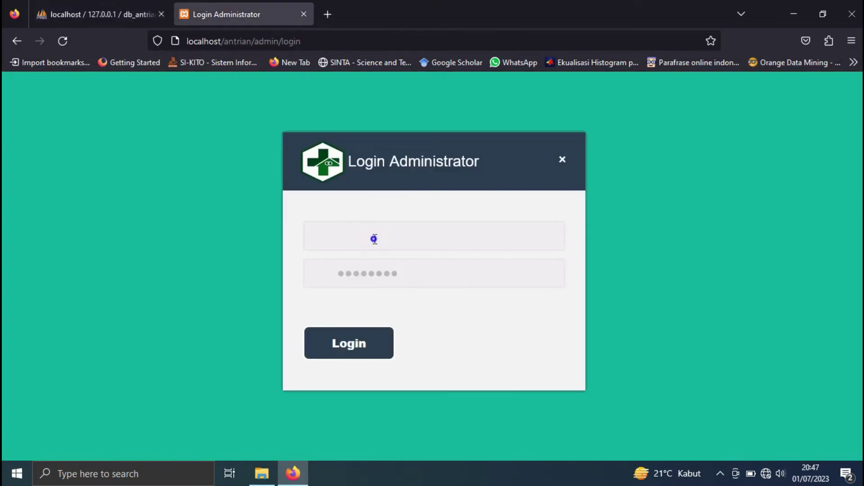
- Paste the admin email, enter the admin password from phpMyAdmin, and log in without saving credentials
click(423, 373)
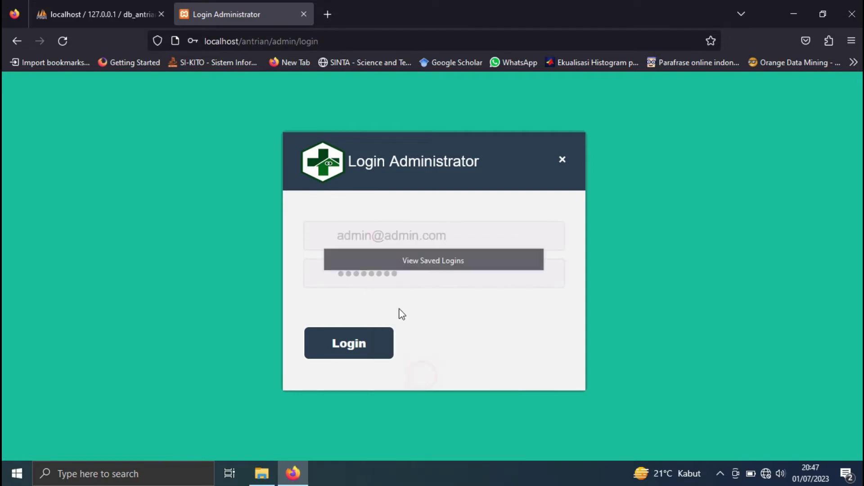
click(405, 276)
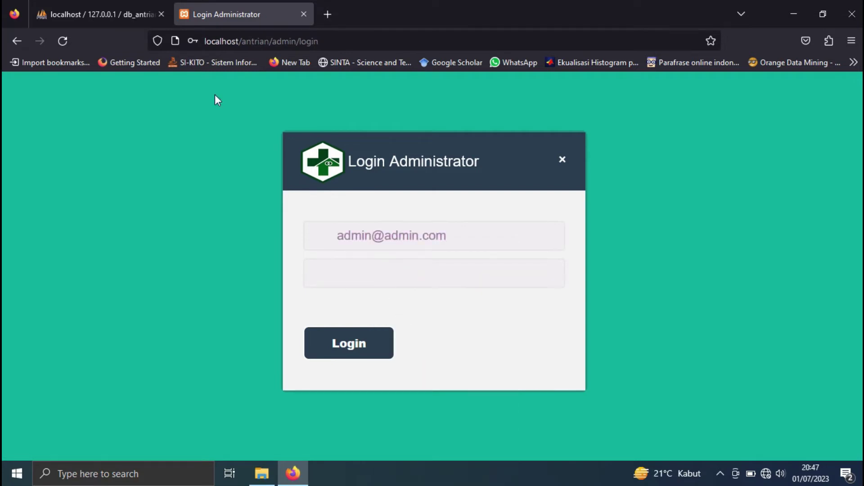
click(104, 14)
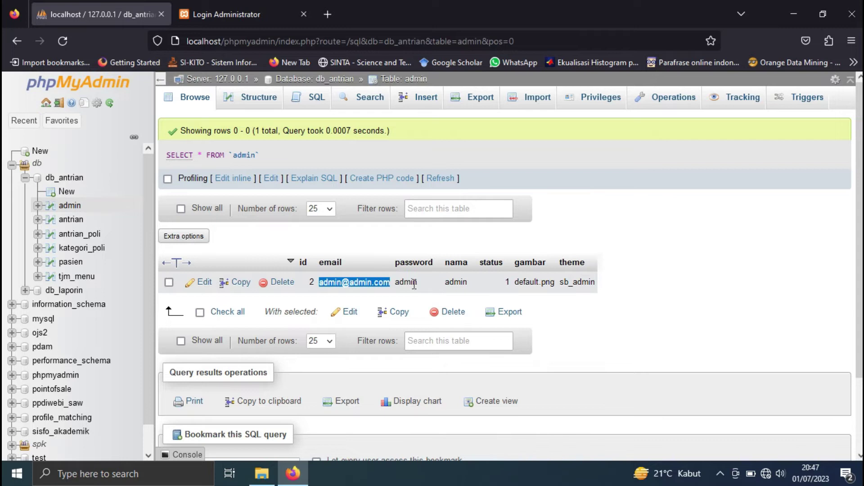
click(218, 11)
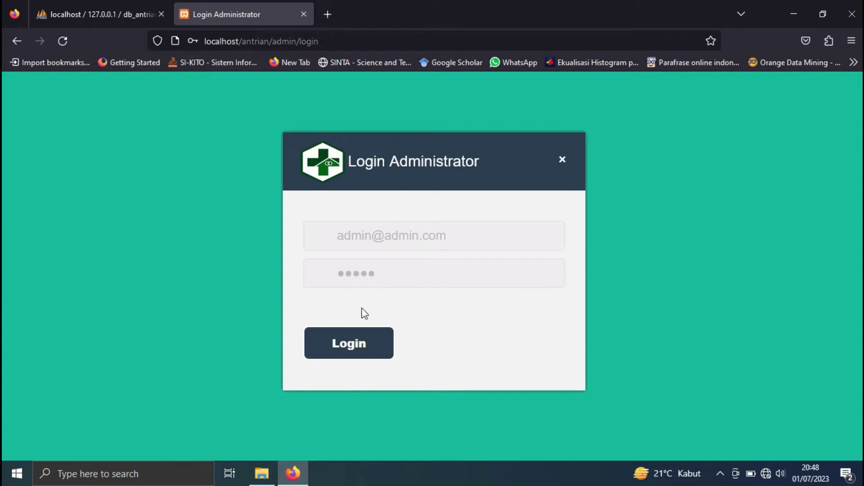
click(354, 342)
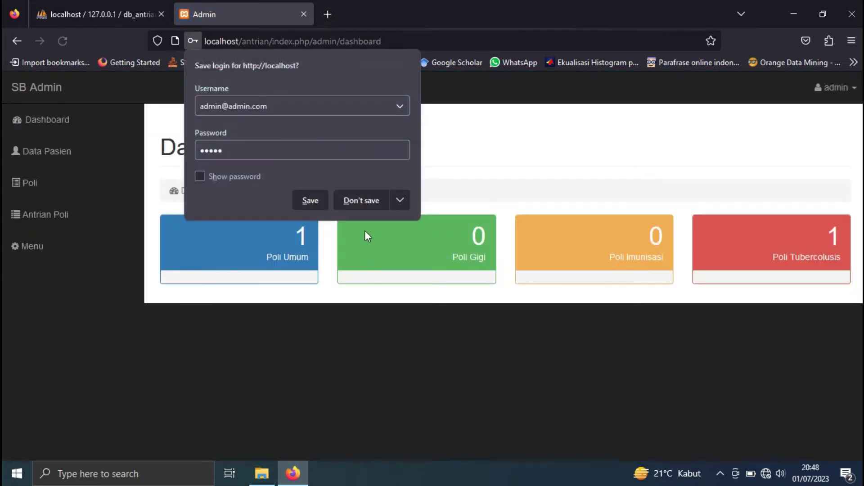
click(361, 200)
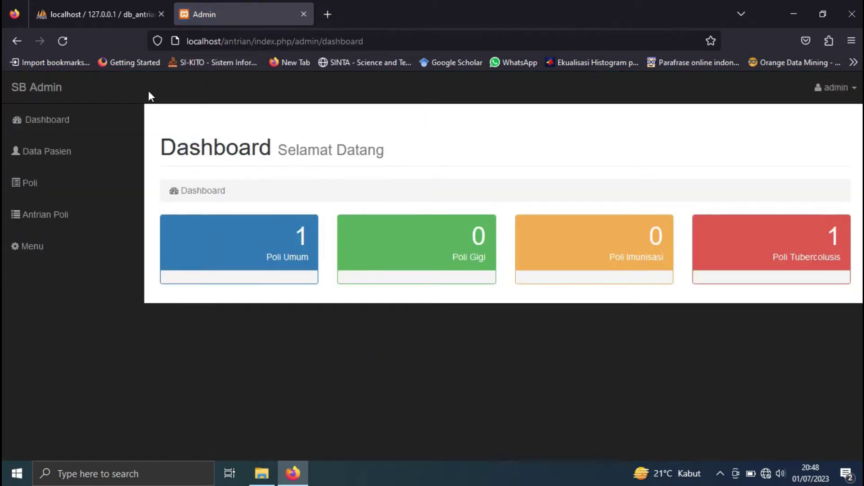
- Browse the Data Pasien, Poli and Antrian Poli lists, checking the search column choices
click(79, 129)
click(55, 152)
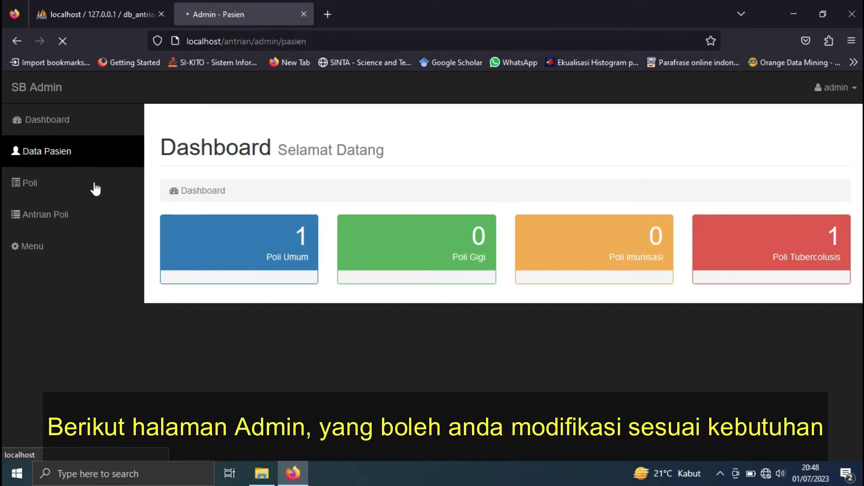
scroll(384, 202, down, 3)
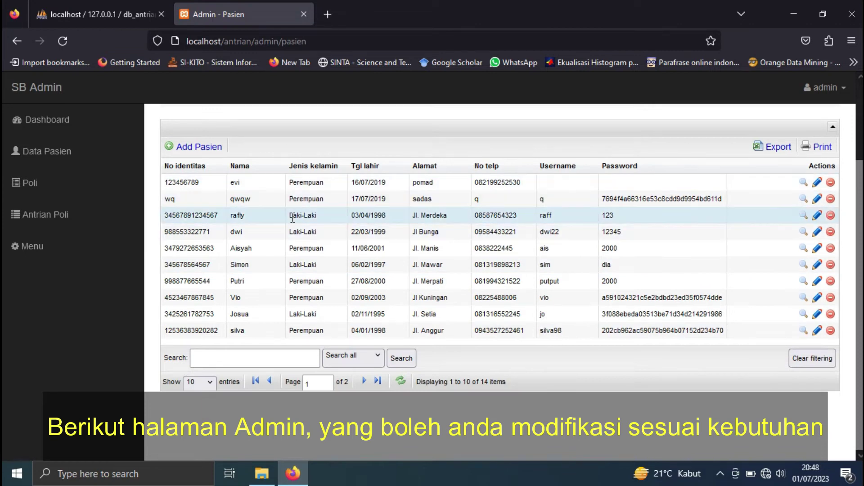
click(367, 355)
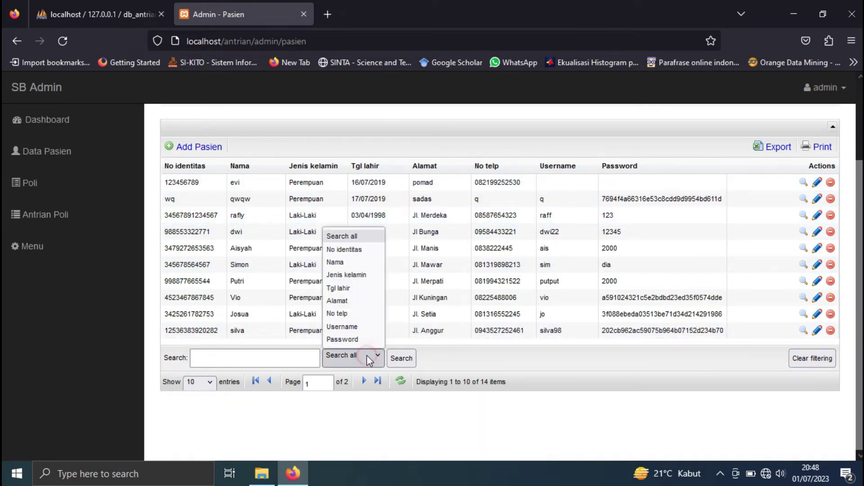
click(565, 366)
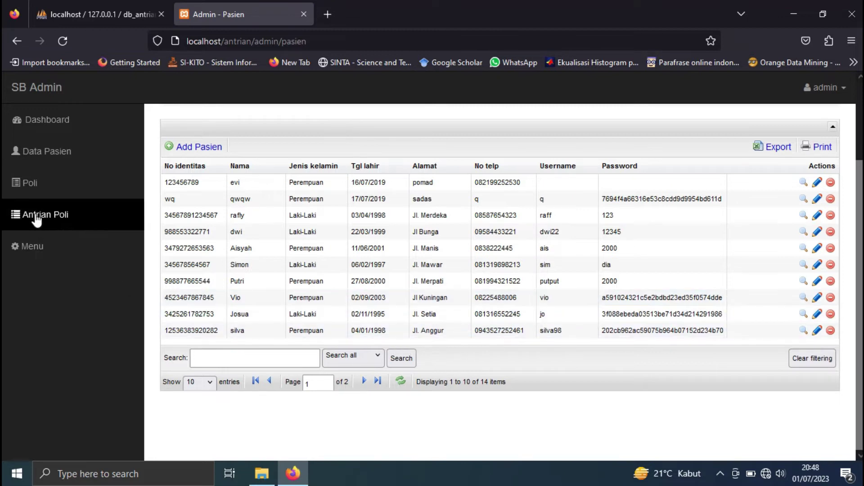
click(29, 193)
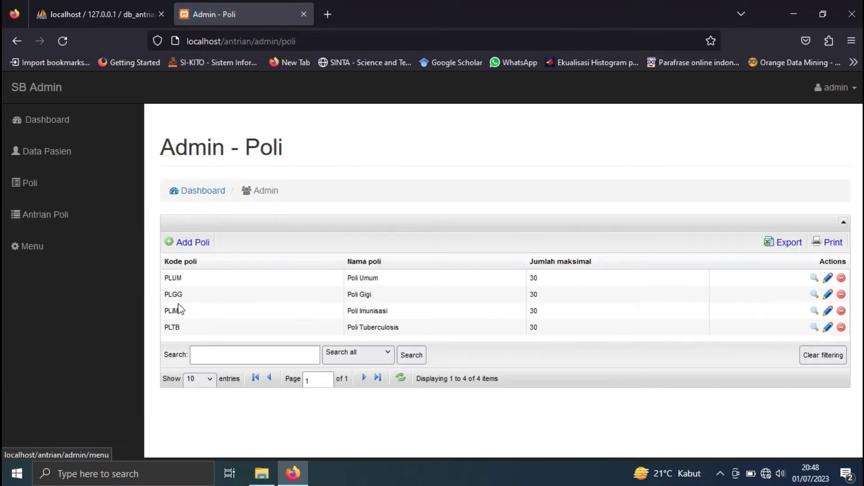
click(40, 214)
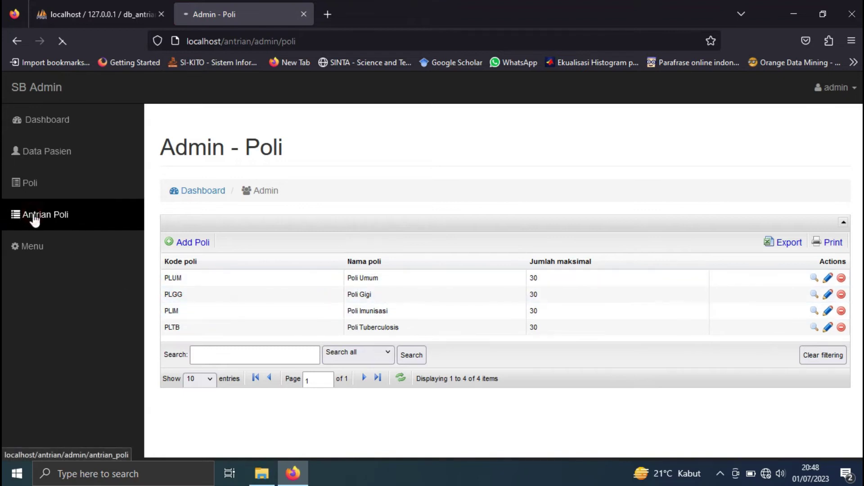
scroll(378, 345, down, 3)
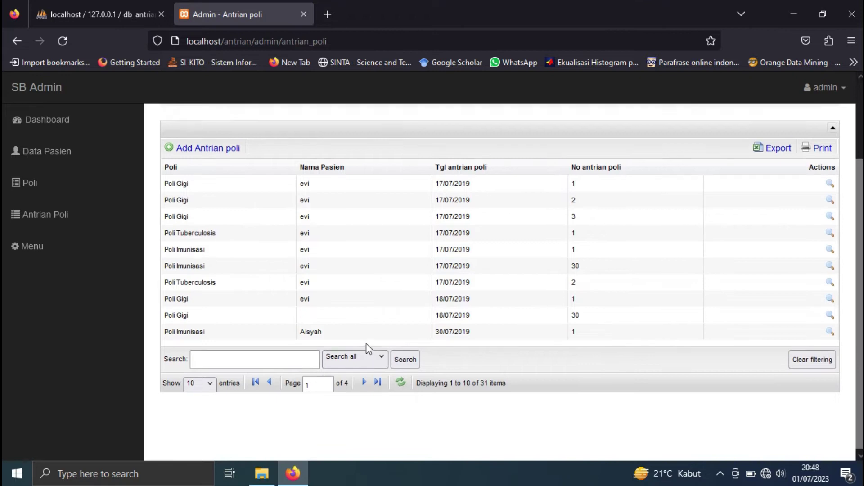
scroll(366, 344, up, 3)
- Show 50 entries per page in Data Pasien to list all 14 patients, then begin Add Pasien
click(79, 163)
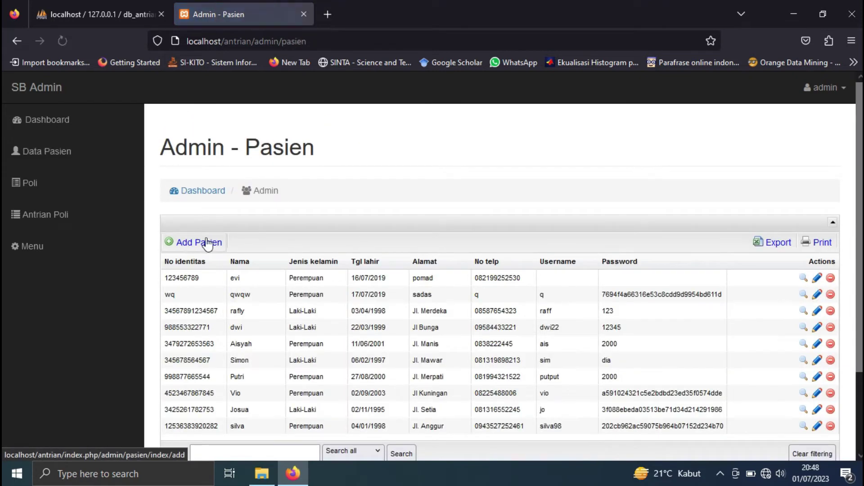
scroll(476, 329, down, 1)
scroll(476, 329, down, 2)
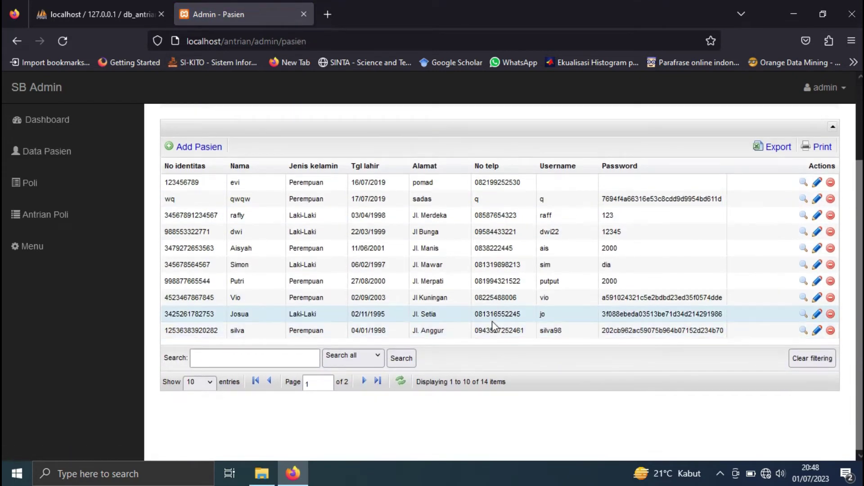
click(205, 383)
click(198, 430)
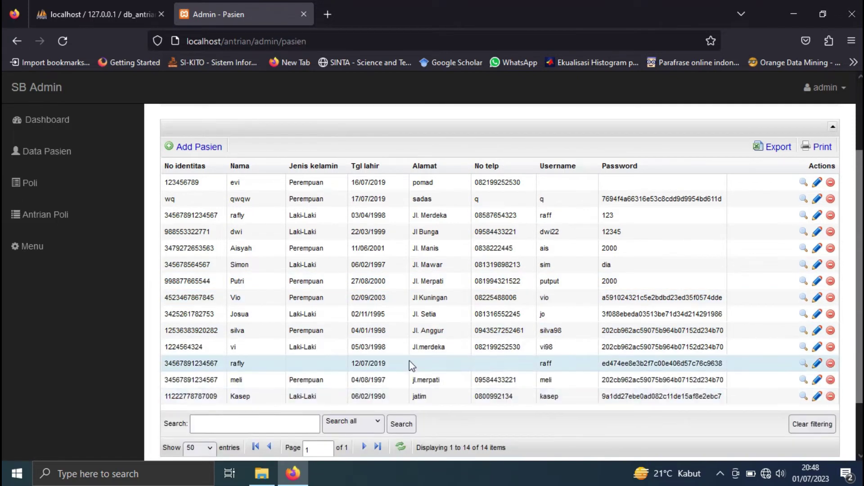
drag(254, 401, 230, 402)
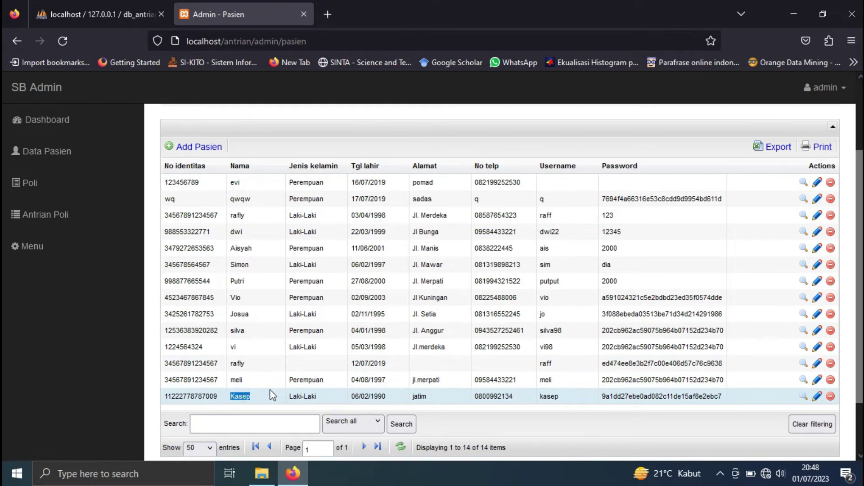
click(235, 396)
drag(166, 398, 429, 394)
drag(597, 398, 781, 401)
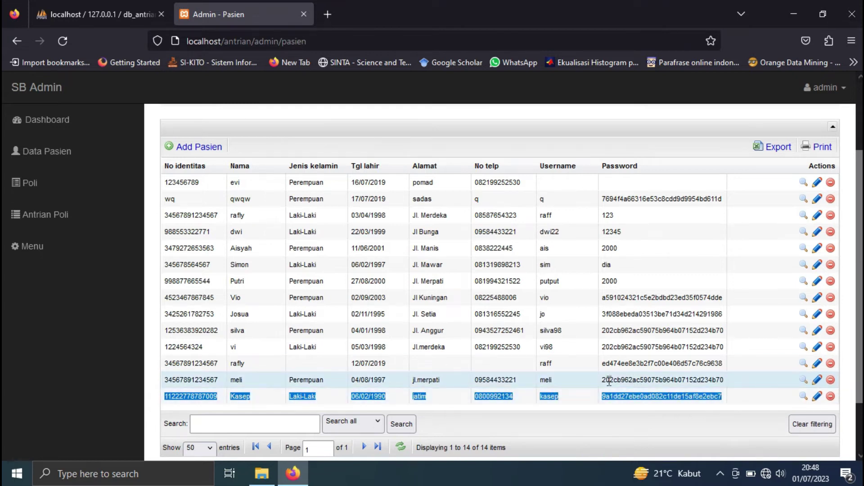
click(596, 410)
click(187, 149)
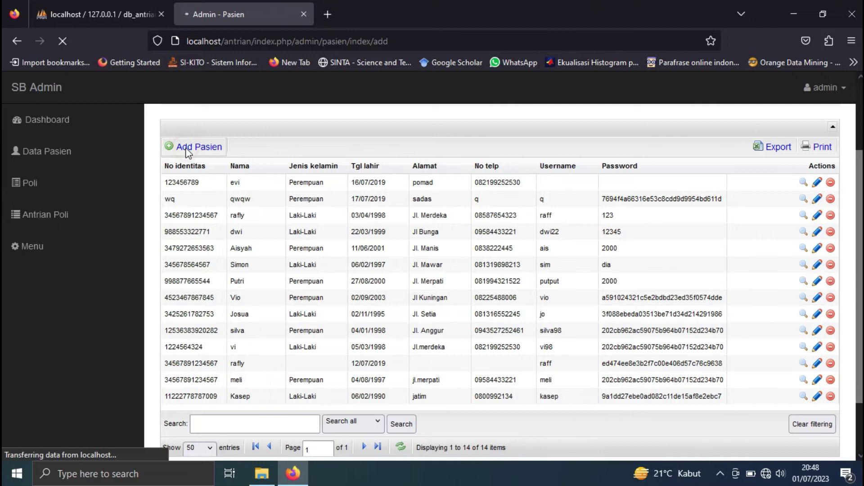
- Enter the patient's identity number and name, gender Perempuan, and birth date on the 3rd
scroll(384, 276, down, 4)
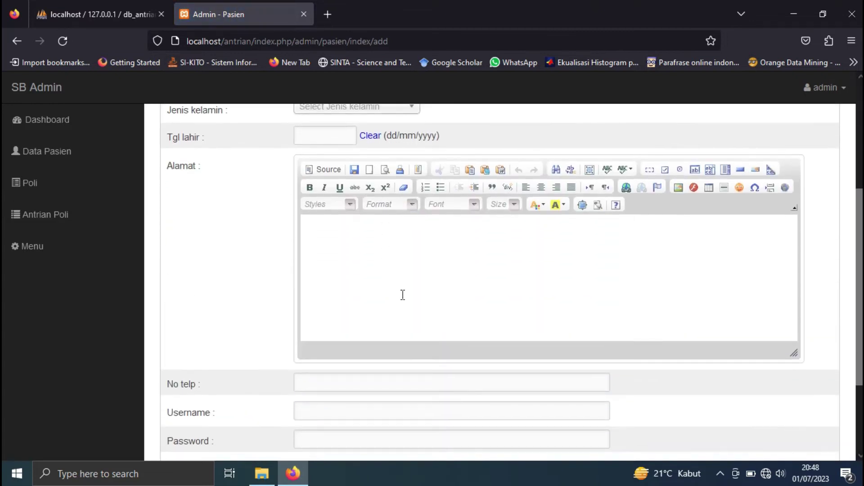
scroll(403, 295, down, 3)
scroll(420, 315, up, 7)
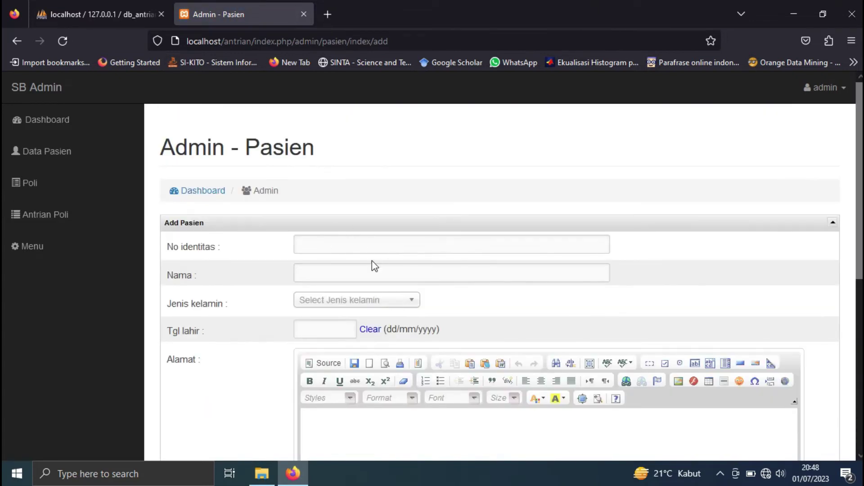
click(362, 247)
text(67676767)
click(365, 274)
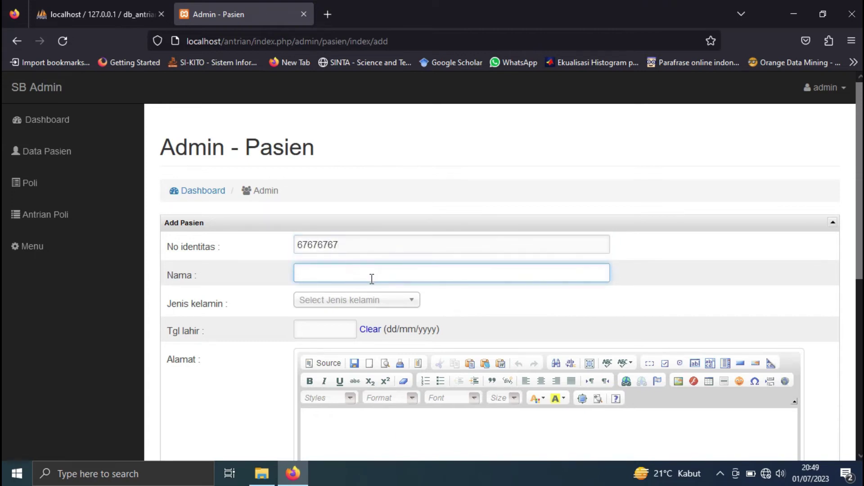
text(putri)
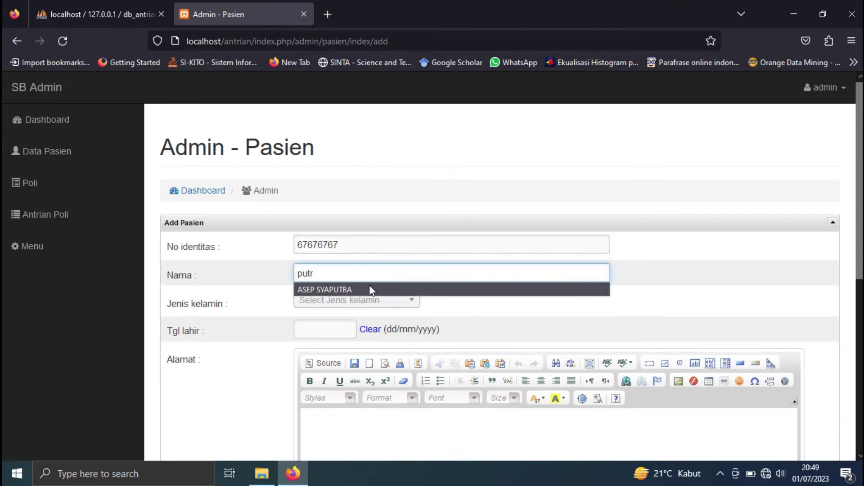
click(367, 301)
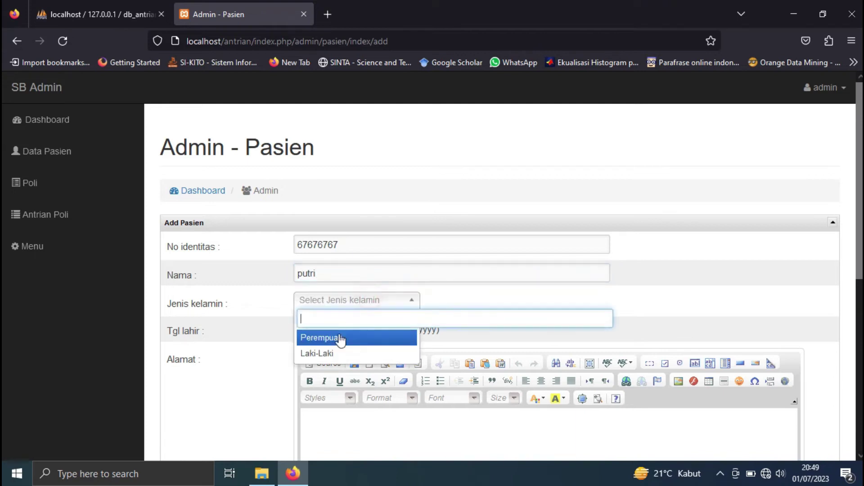
click(334, 339)
click(329, 330)
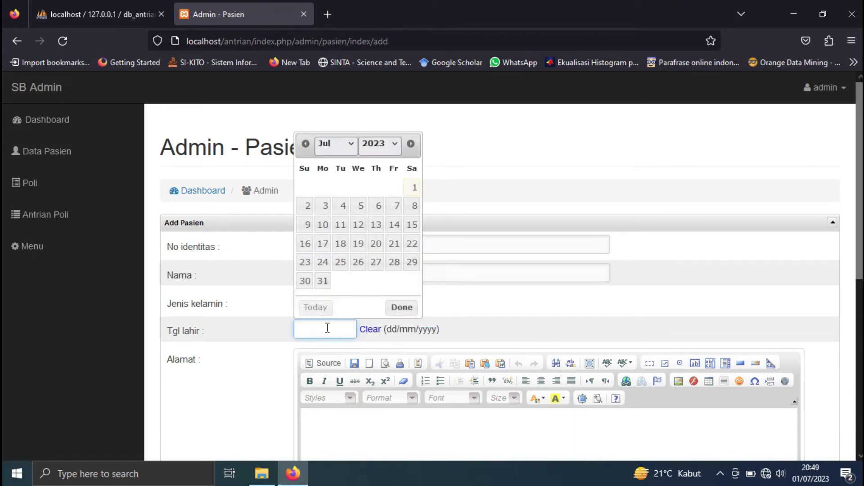
click(324, 206)
- Fill in address, phone number, username and password, save, and check the new patient row
scroll(345, 343, down, 3)
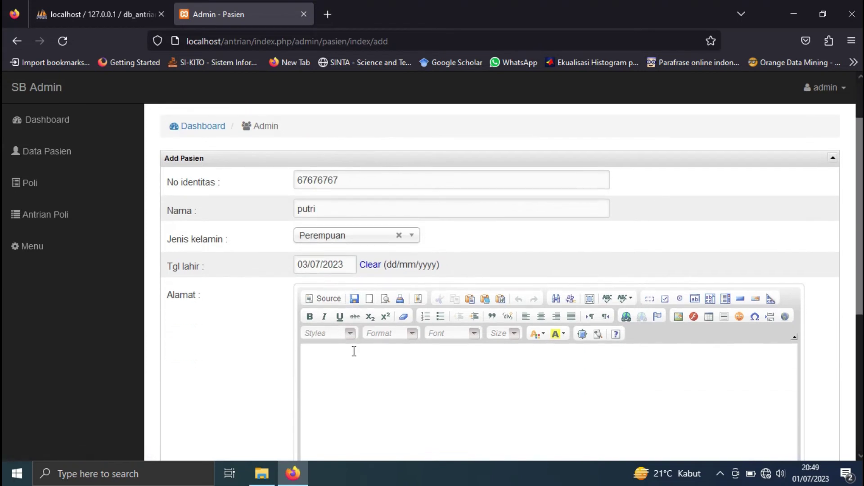
click(343, 324)
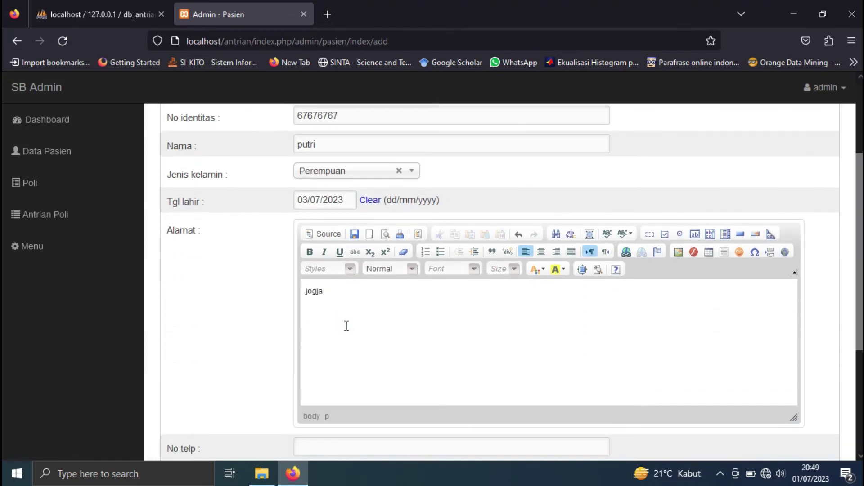
scroll(347, 328, down, 3)
click(333, 322)
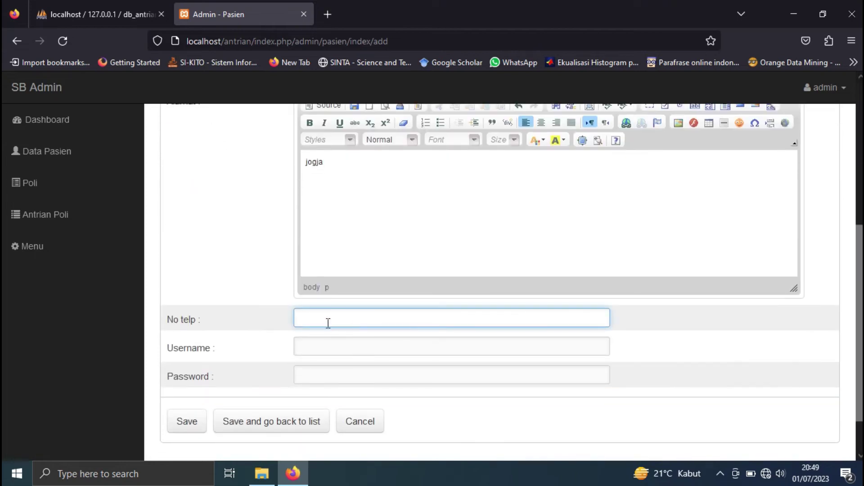
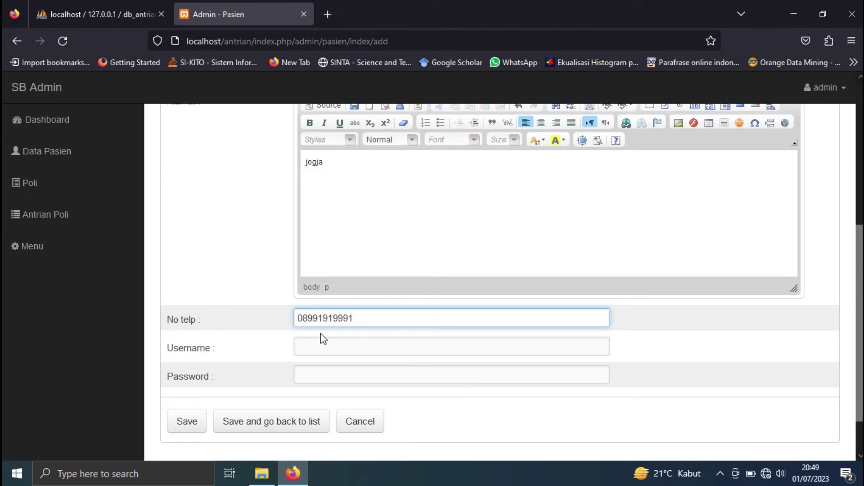
click(362, 344)
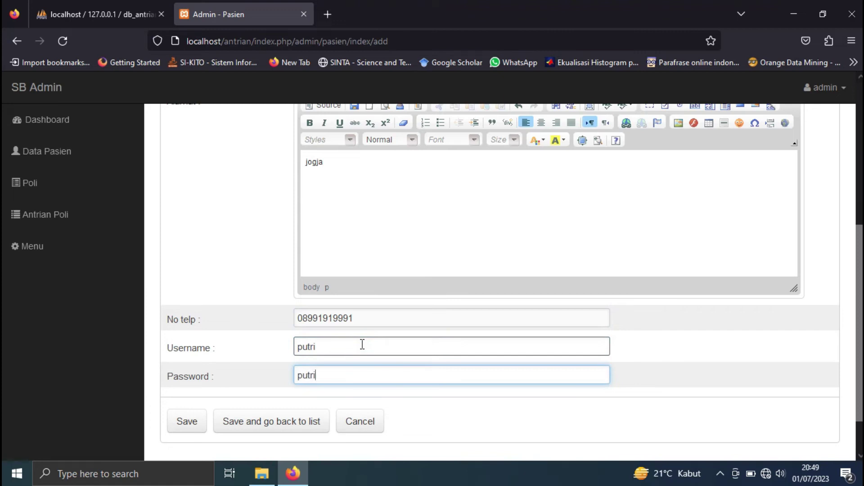
click(287, 428)
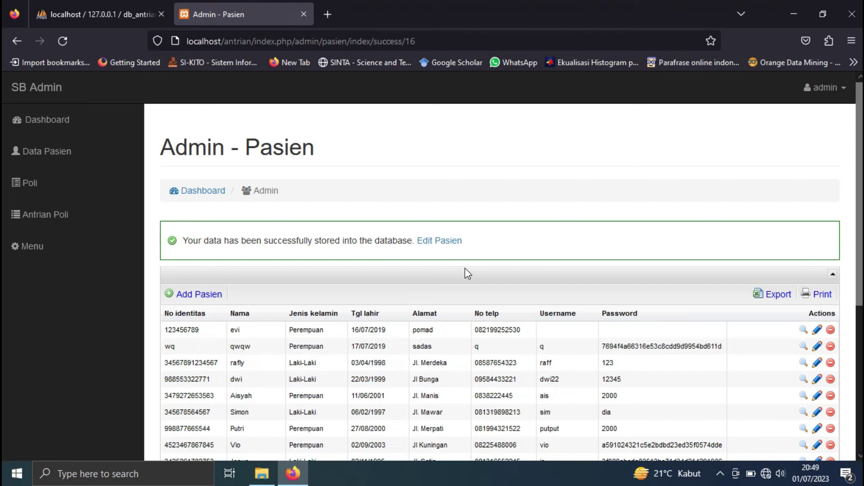
scroll(467, 273, down, 4)
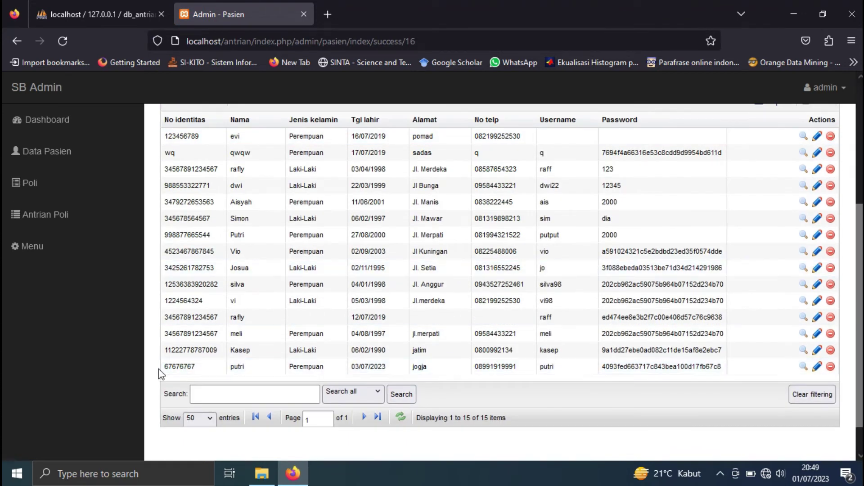
drag(161, 367, 822, 374)
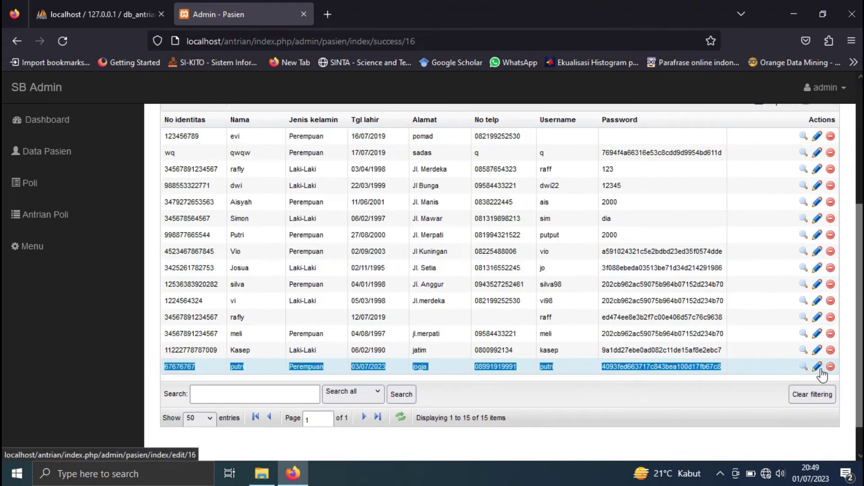
scroll(129, 298, up, 4)
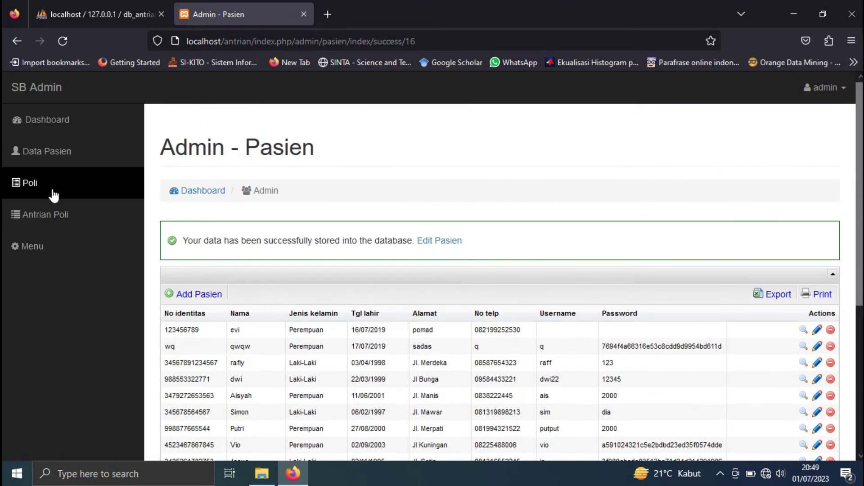
click(36, 182)
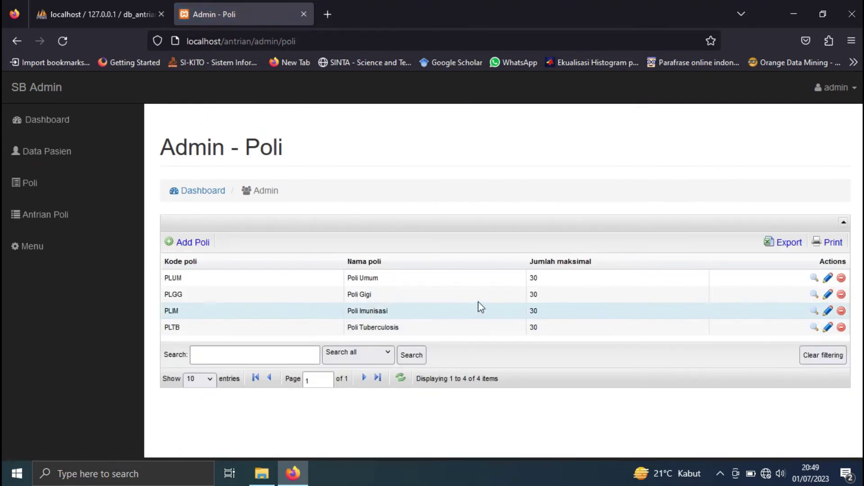
- Add poli code Polib named 'poliball' with maximum 20 patients, then check its new row
click(192, 243)
click(328, 244)
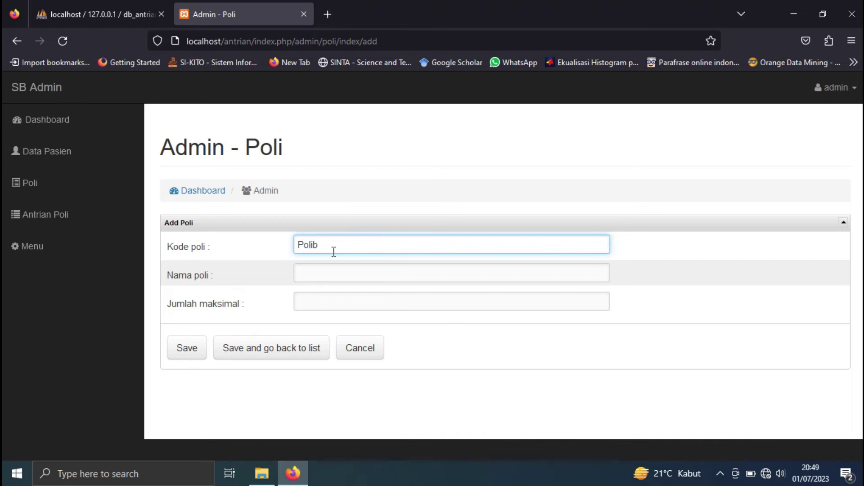
click(350, 273)
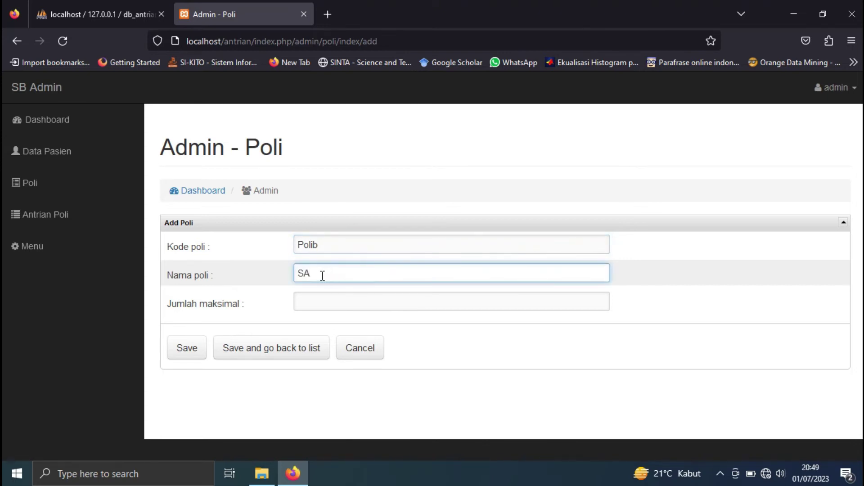
drag(324, 273, 254, 260)
key(BackSpace)
text(as)
key(BackSpace)
key(BackSpace)
text(polibal)
click(312, 303)
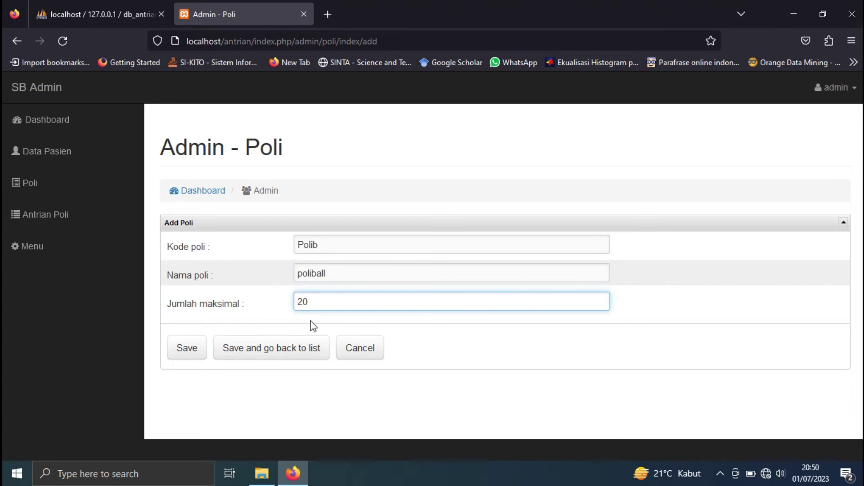
click(286, 351)
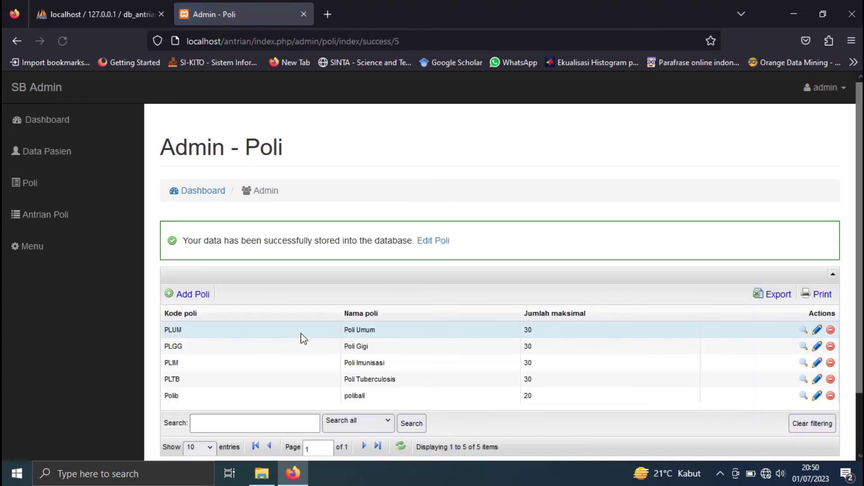
scroll(332, 340, down, 2)
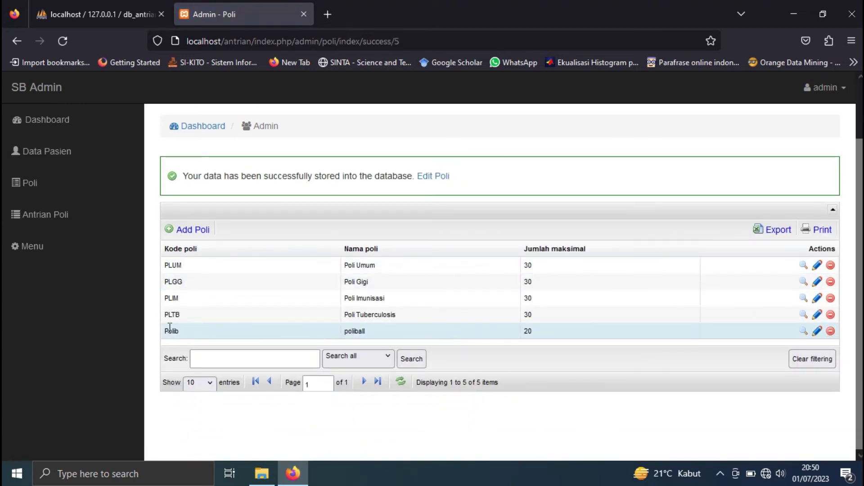
drag(163, 331, 789, 341)
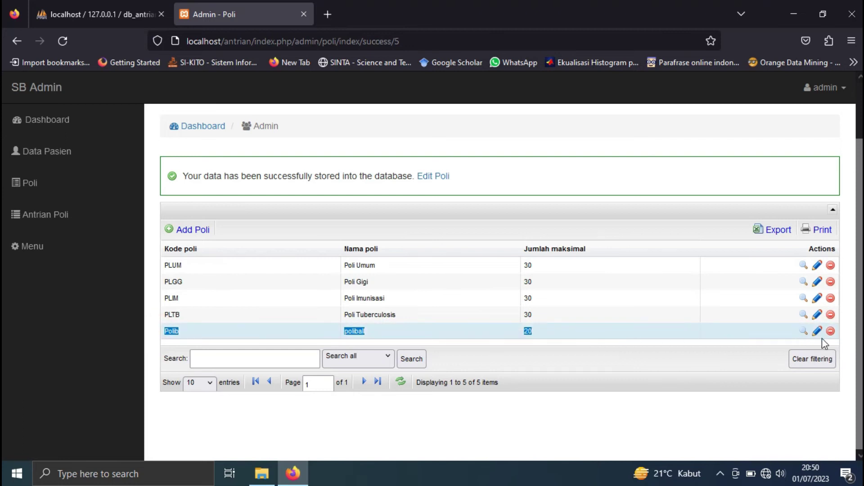
- Delete the poliball poli and verify kategori_poli lists only PLUM, PLGG, PLIM and PLTB
click(625, 333)
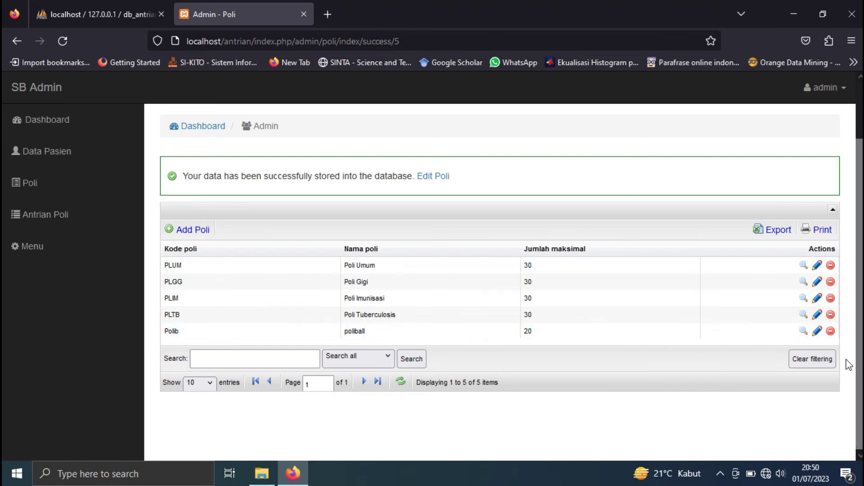
click(831, 332)
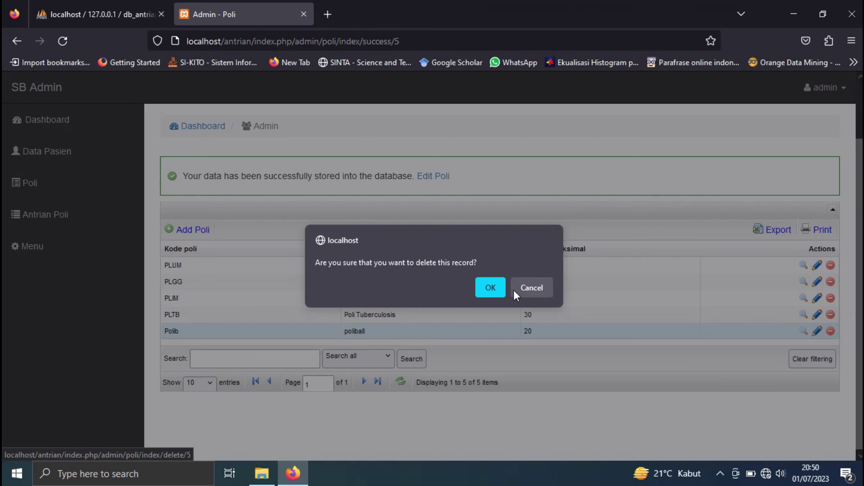
click(491, 288)
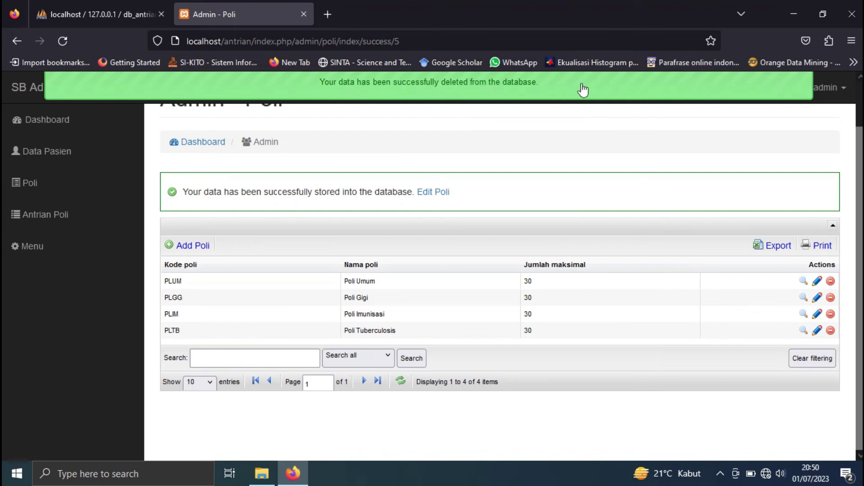
click(113, 14)
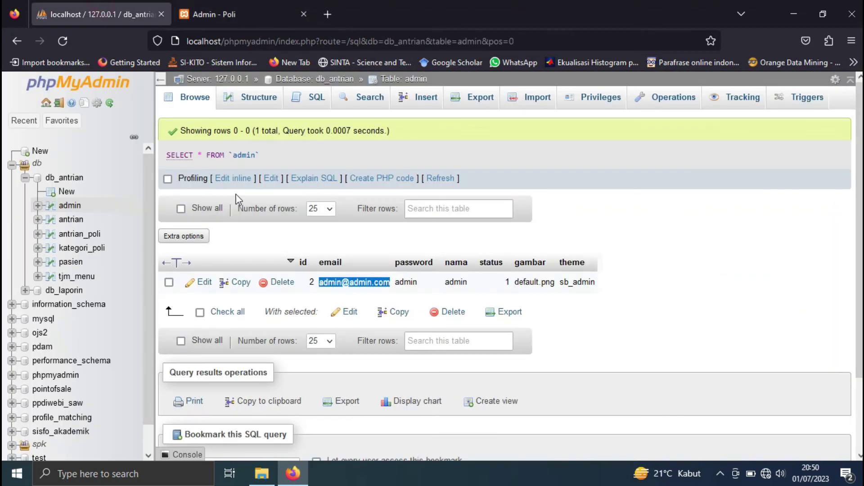
click(77, 249)
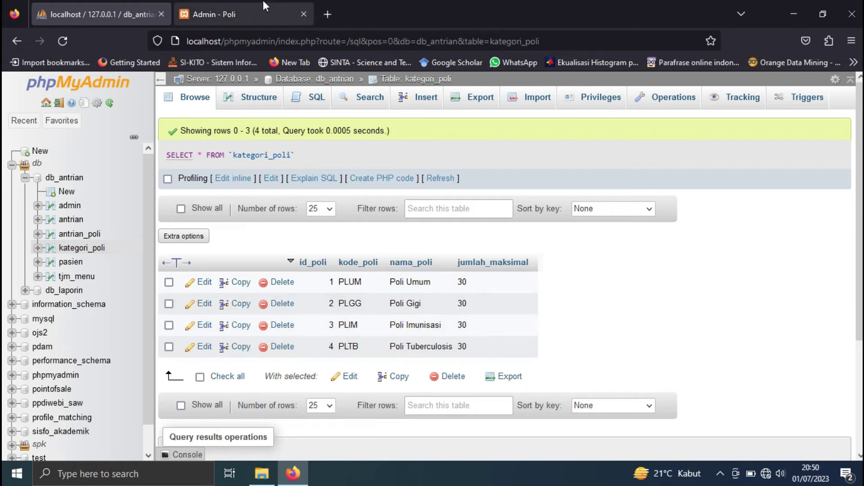
click(234, 14)
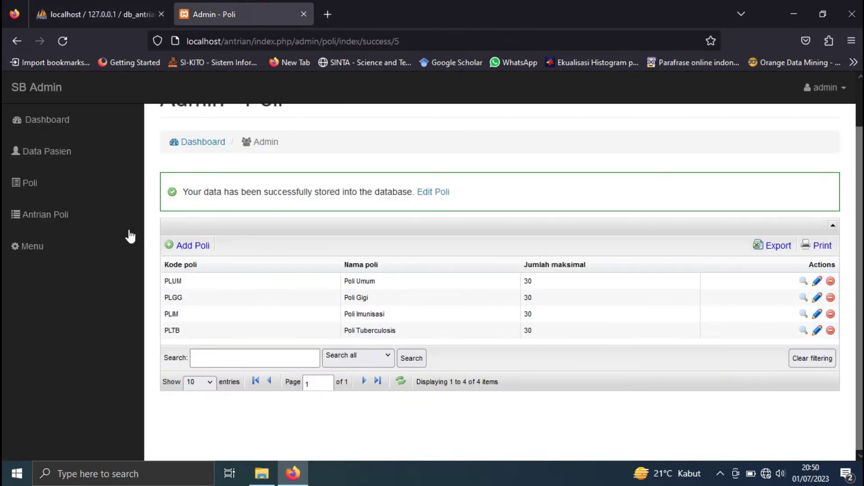
- Show 50 queue entries in Antrian Poli and view details of the 01/07/2023 Poli Umum entry
click(52, 224)
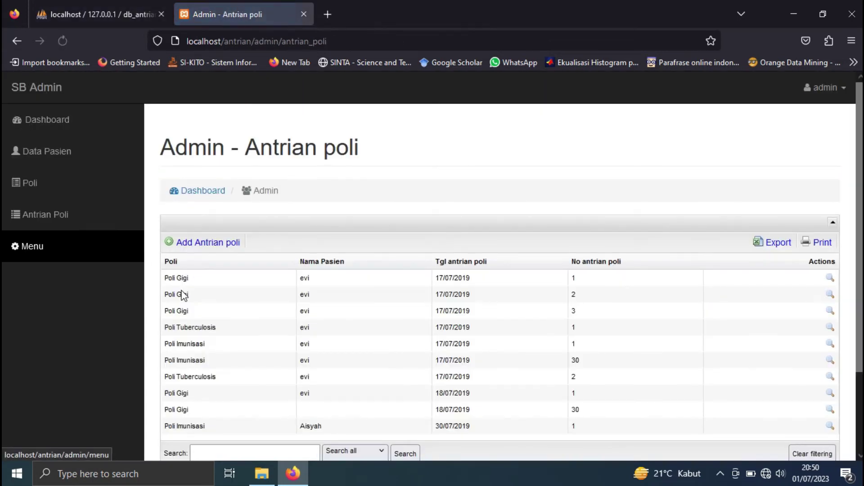
scroll(475, 324, down, 3)
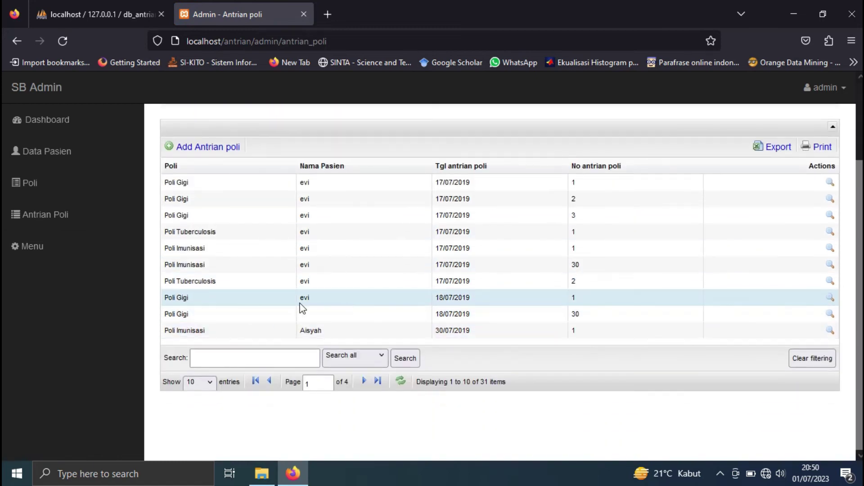
click(209, 383)
click(199, 430)
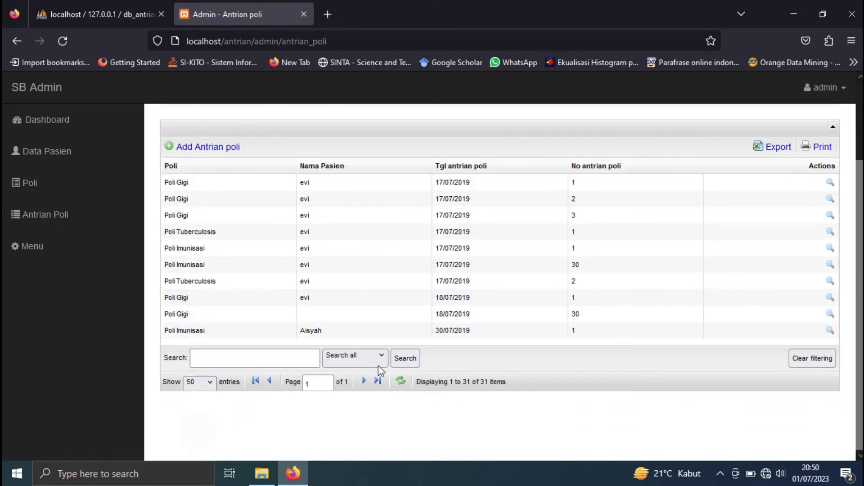
scroll(391, 364, down, 8)
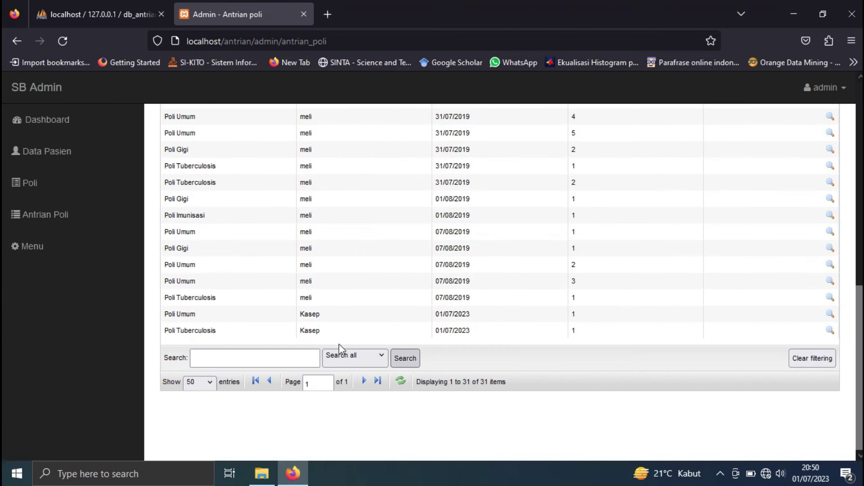
drag(164, 314, 735, 314)
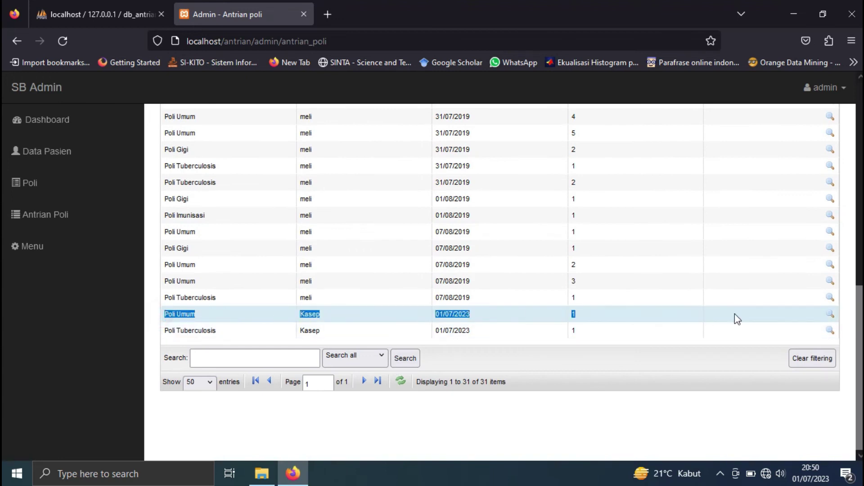
click(766, 321)
click(829, 314)
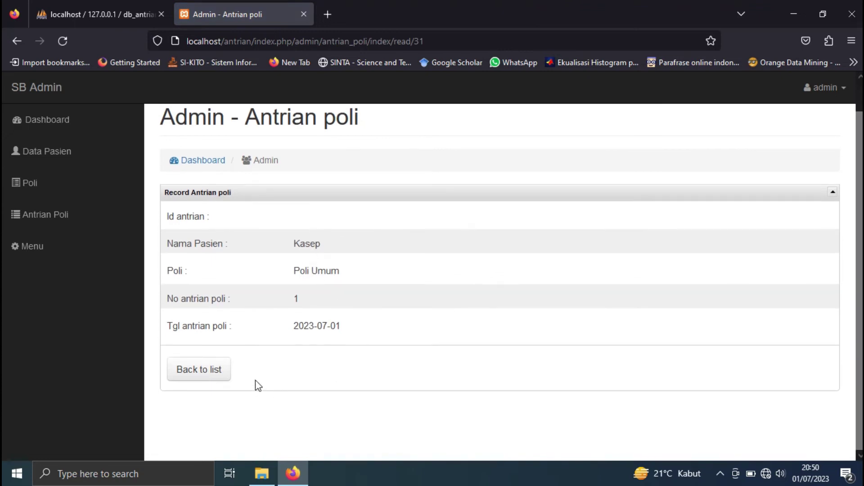
click(209, 373)
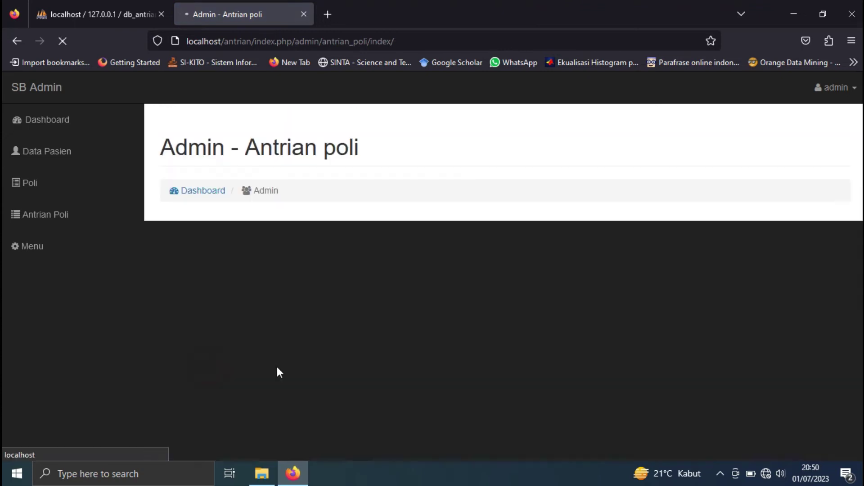
- Search the queue list by the patient's name, leaving only the Poli Umum and Poli Tuberculosis entries
scroll(496, 342, down, 3)
scroll(544, 342, down, 7)
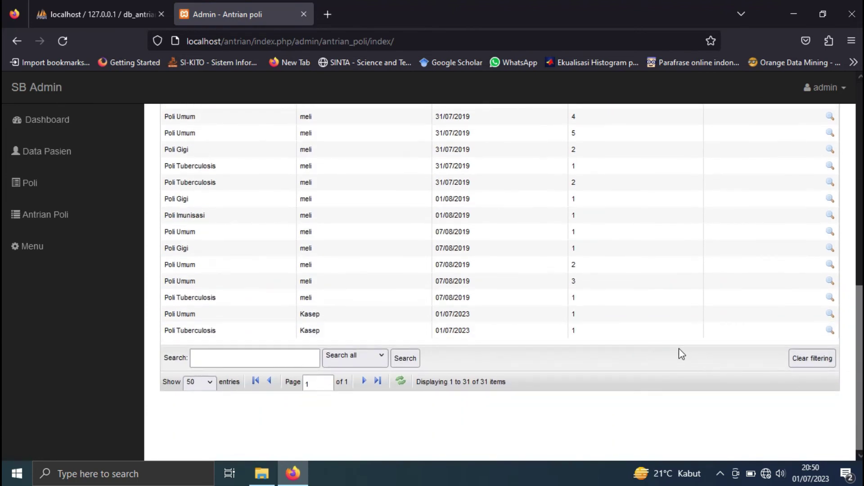
scroll(631, 348, up, 6)
scroll(564, 343, up, 3)
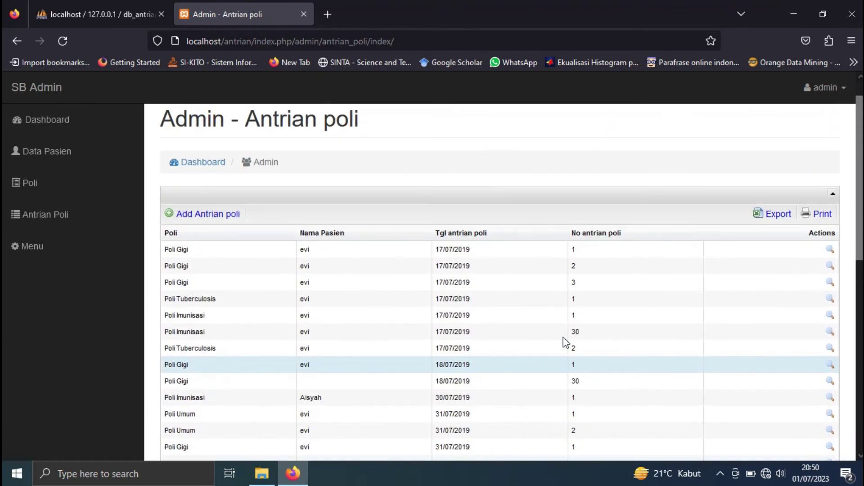
scroll(563, 343, down, 9)
click(264, 355)
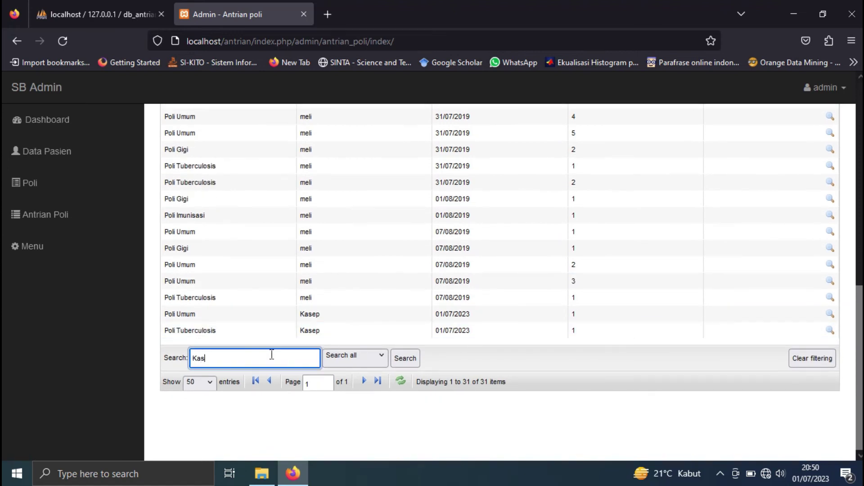
click(406, 358)
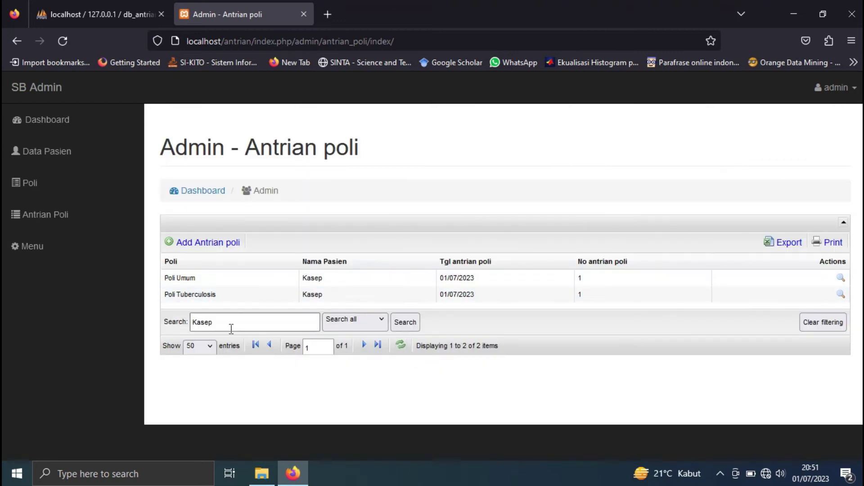
click(33, 247)
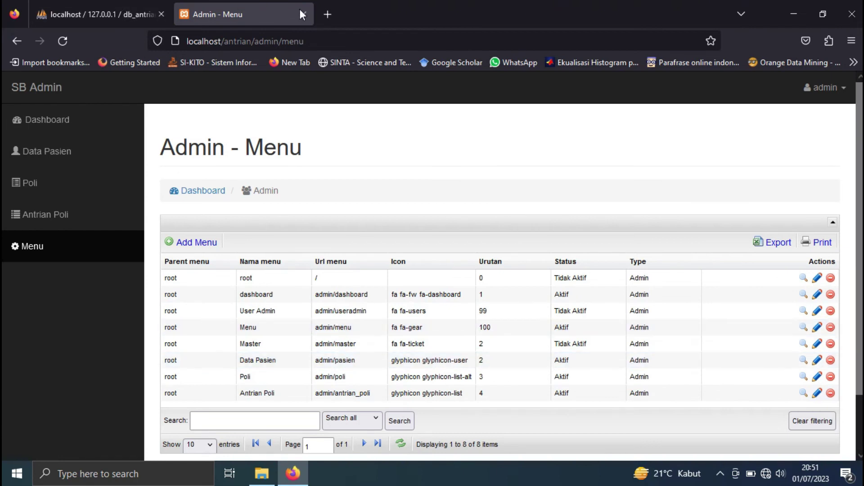
- Open localhost/antrian/ in a new tab, then return to Admin - Menu and start a new menu entry
click(327, 14)
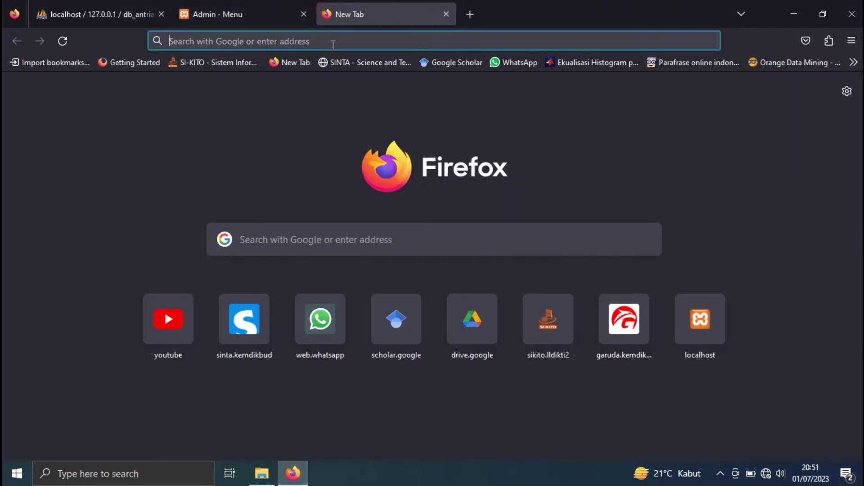
text(localhost/)
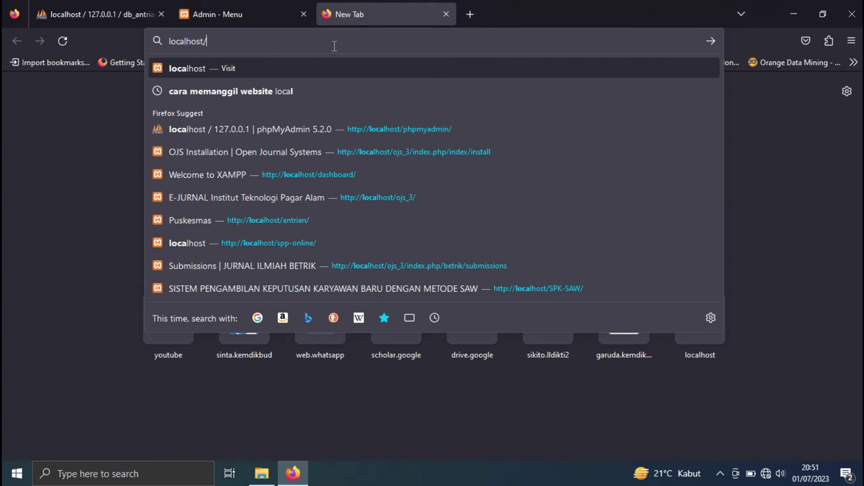
text(antrian/)
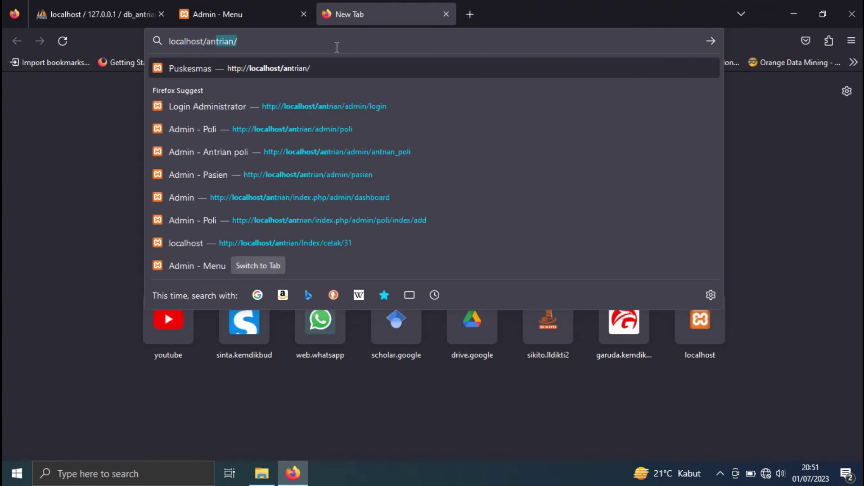
key(Return)
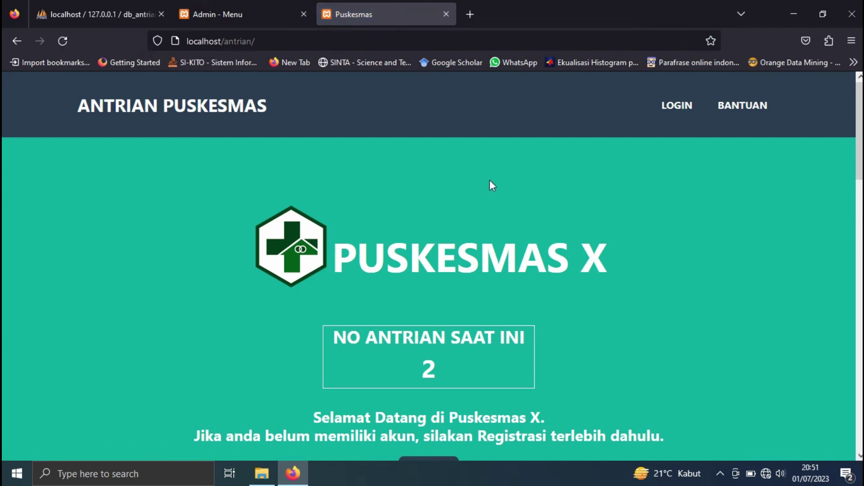
scroll(490, 185, down, 5)
scroll(473, 267, up, 5)
click(211, 14)
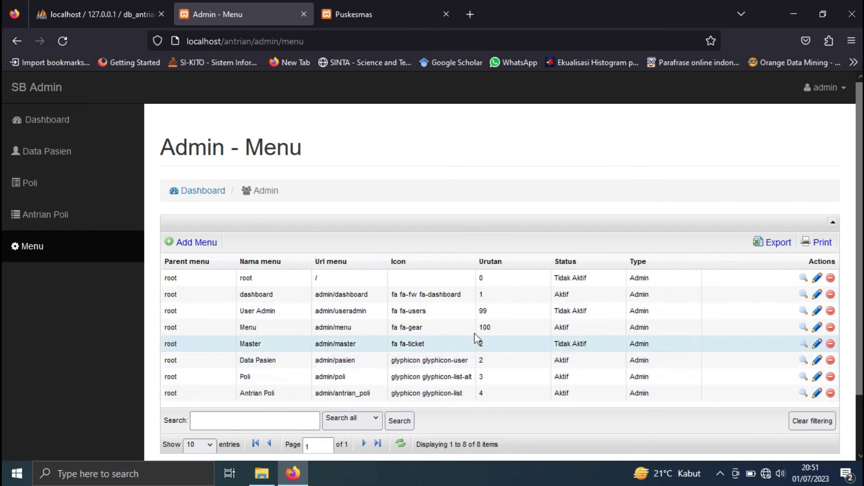
scroll(478, 342, down, 2)
scroll(483, 348, down, 1)
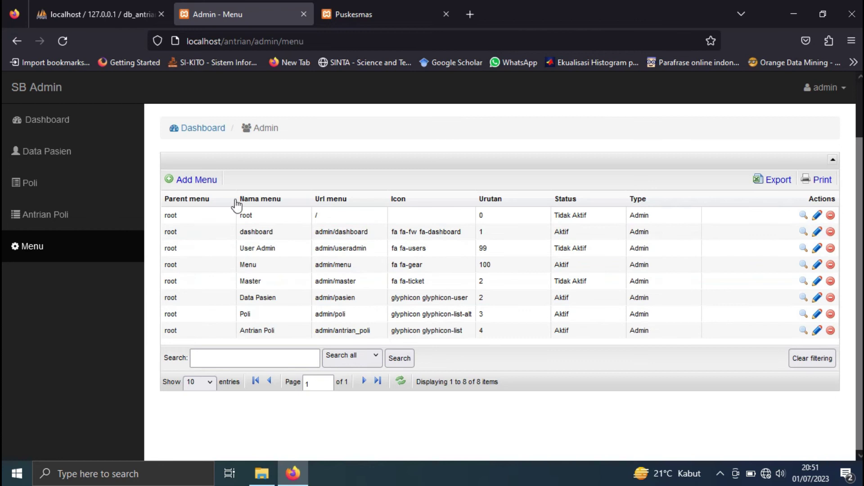
click(198, 180)
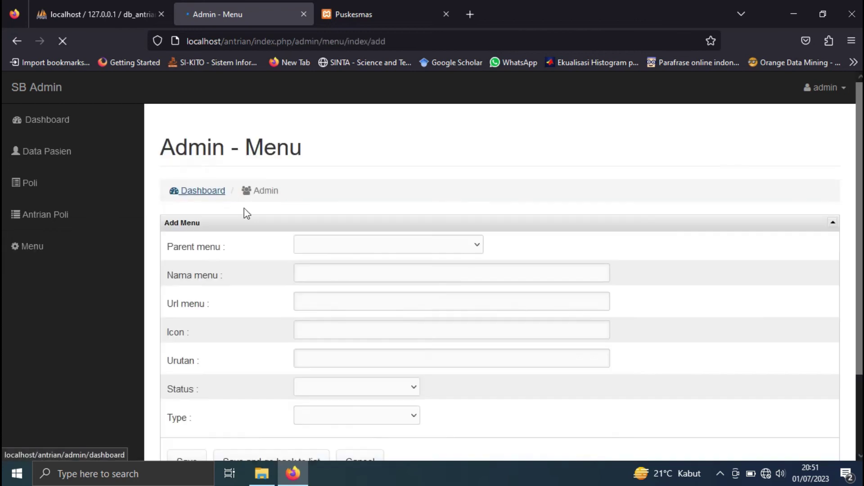
- Set the new menu entry's parent menu to Master
click(371, 246)
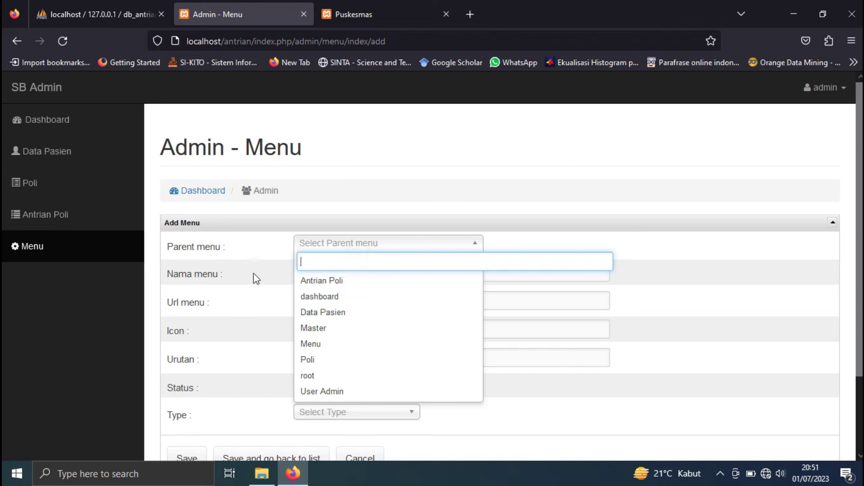
click(324, 297)
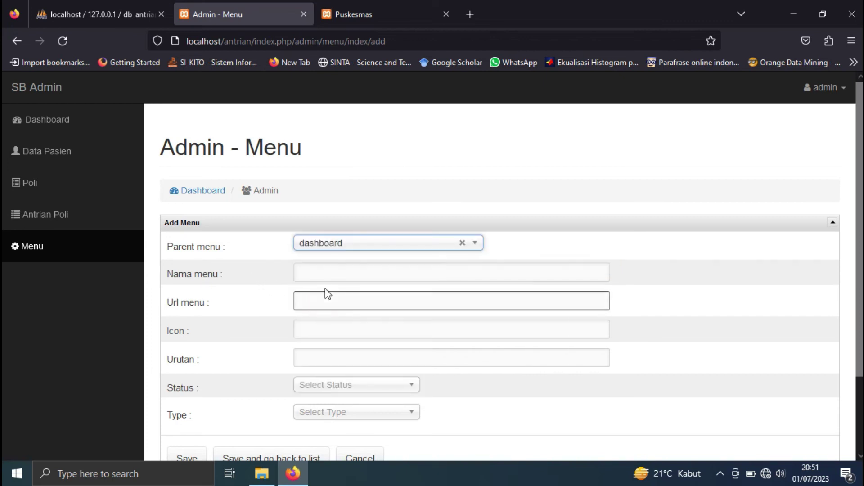
click(325, 273)
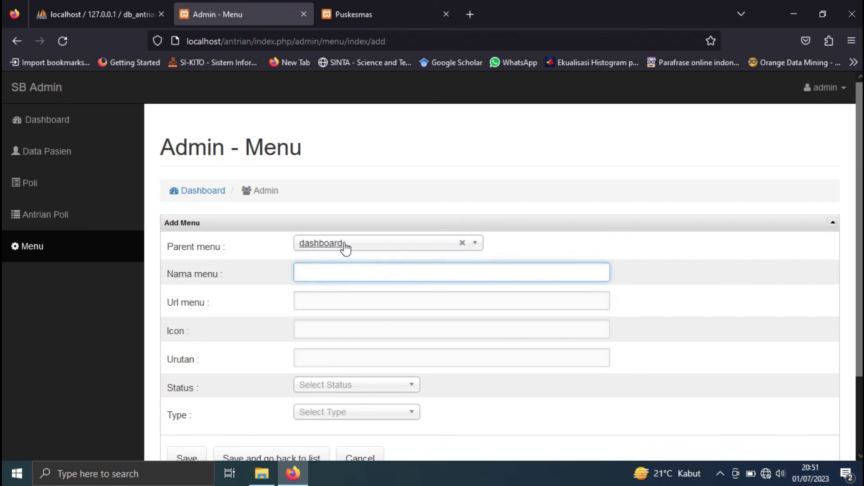
click(345, 246)
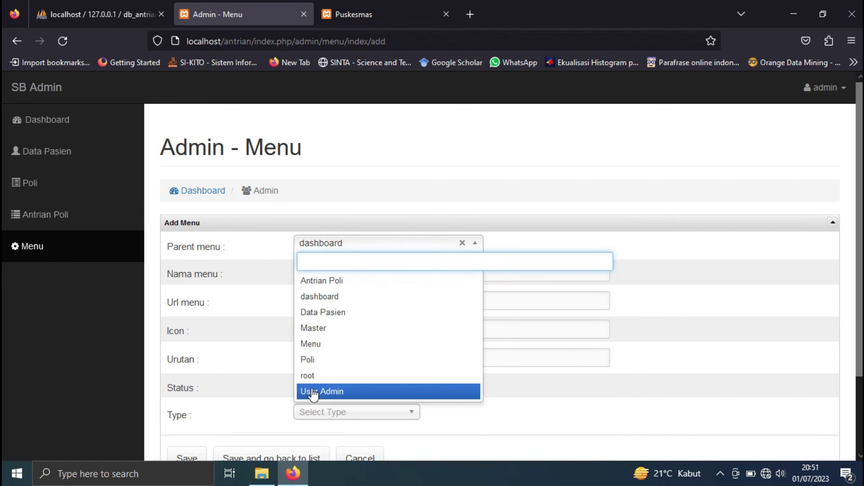
click(331, 333)
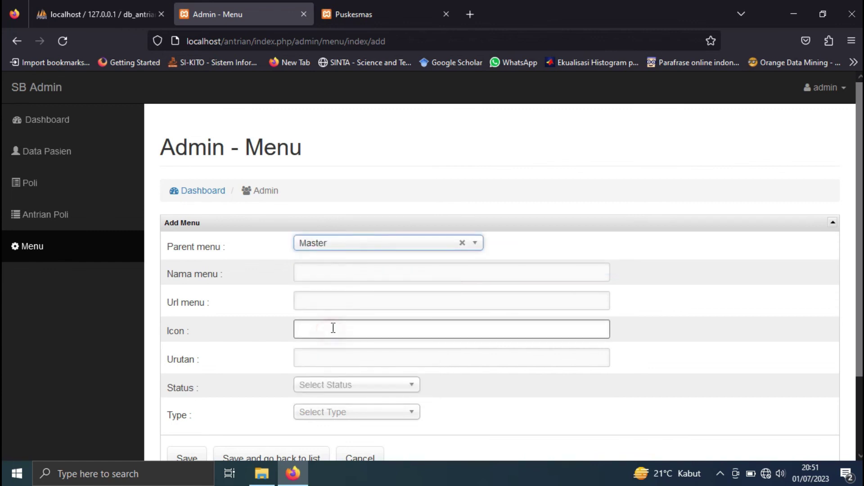
- Enter menu name 'menukar', URL 'xxxx' and icon 'xxxx'
click(330, 272)
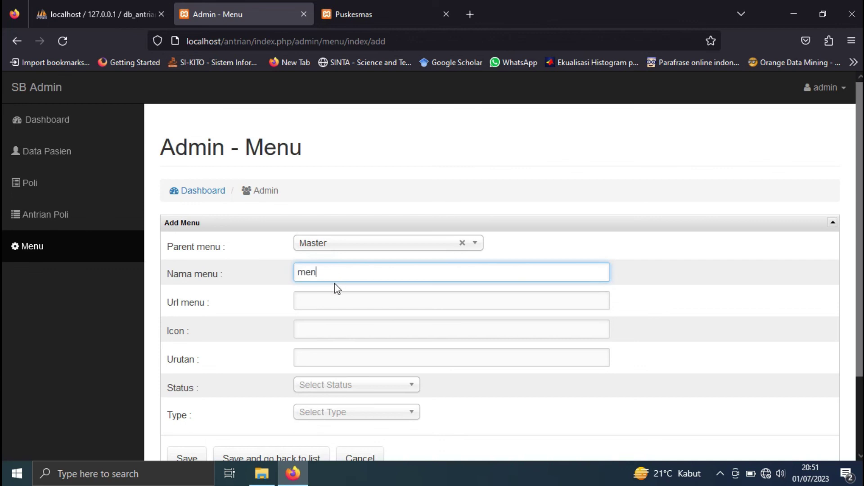
text(menukar)
click(336, 297)
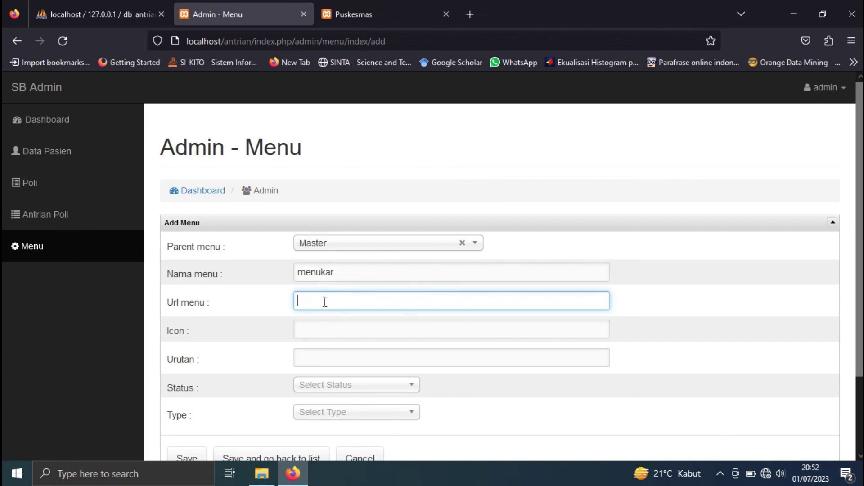
text(xxxx)
click(347, 332)
text(xxxx)
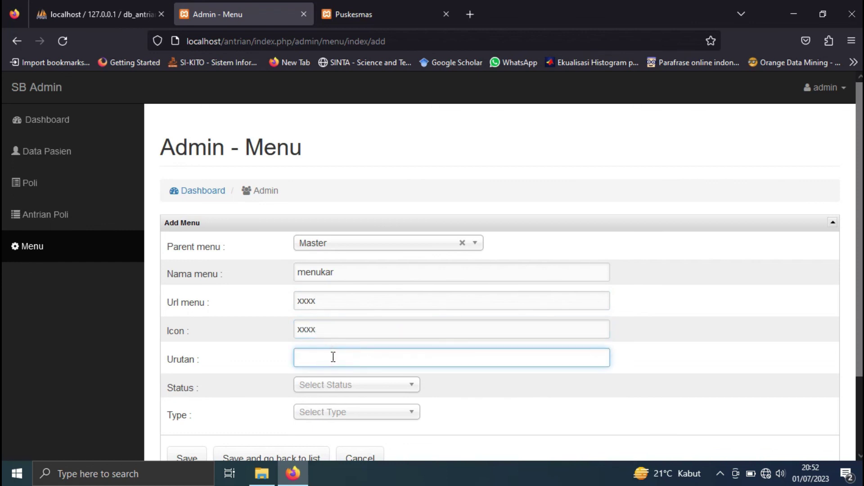
- Set status to Aktif and type to Admin, then save the menu entry
click(340, 388)
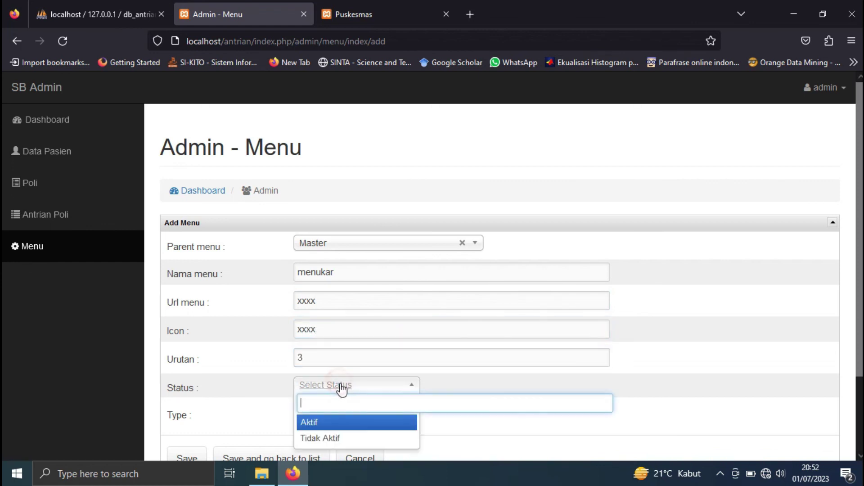
click(355, 421)
scroll(374, 407, down, 1)
scroll(374, 408, down, 1)
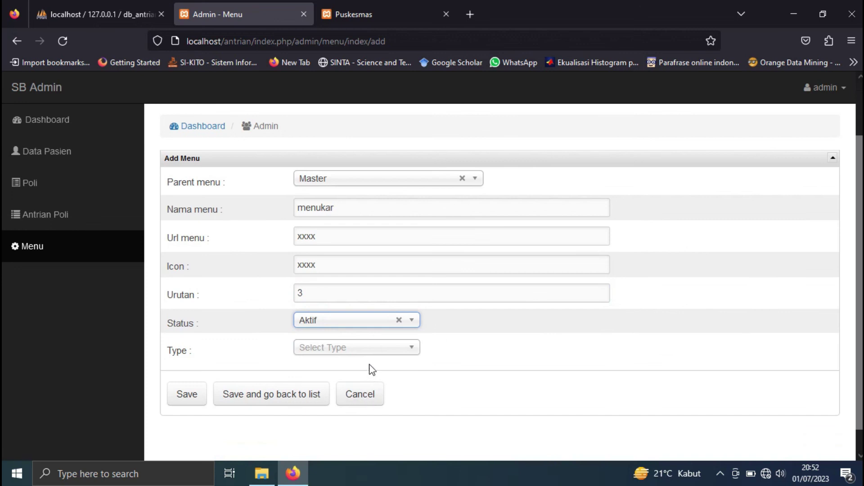
click(370, 349)
click(338, 388)
click(274, 404)
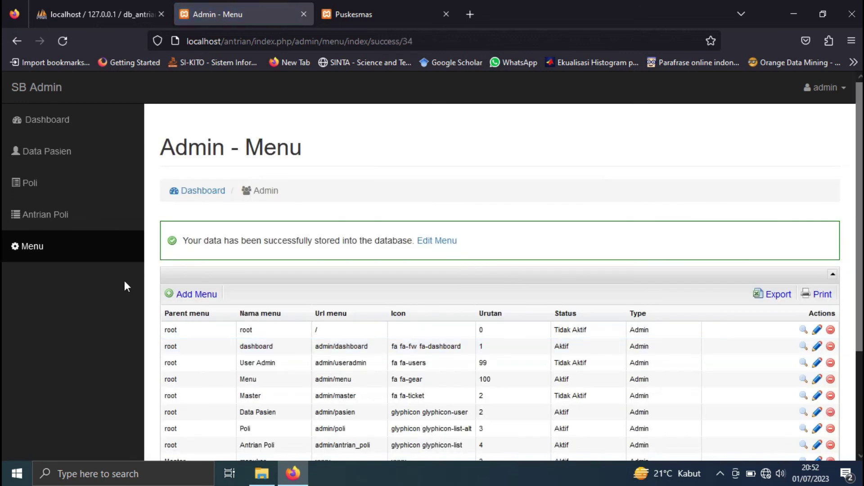
- Reload the admin menu list and confirm the new 'menukar' row appears
scroll(256, 303, down, 3)
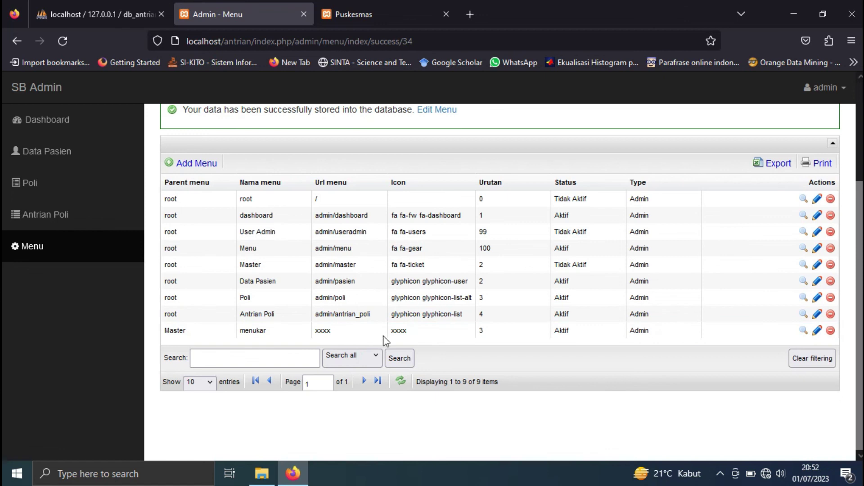
scroll(45, 116, up, 3)
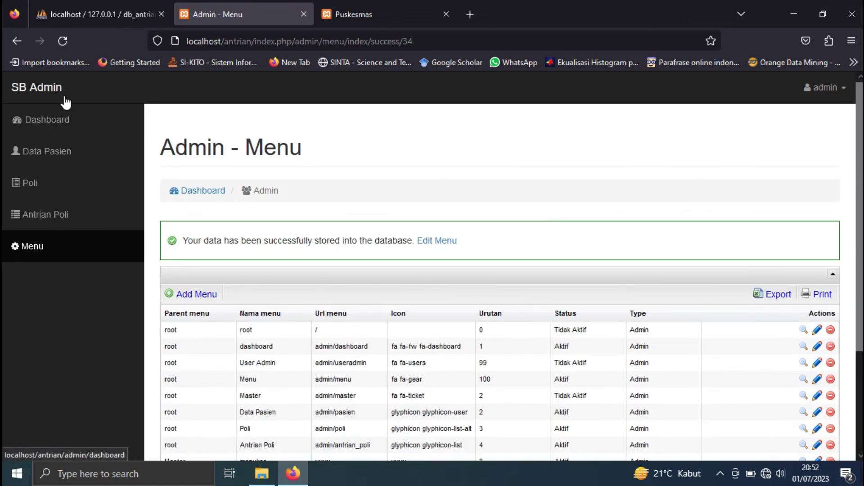
click(66, 43)
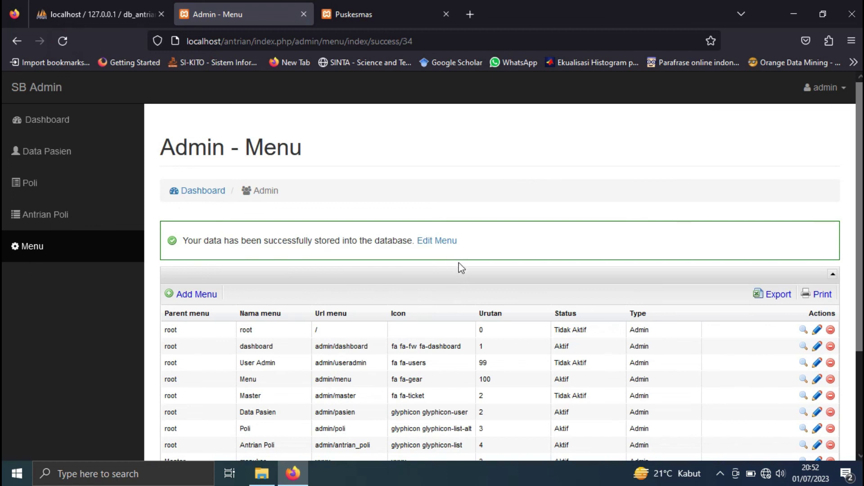
scroll(495, 312, down, 3)
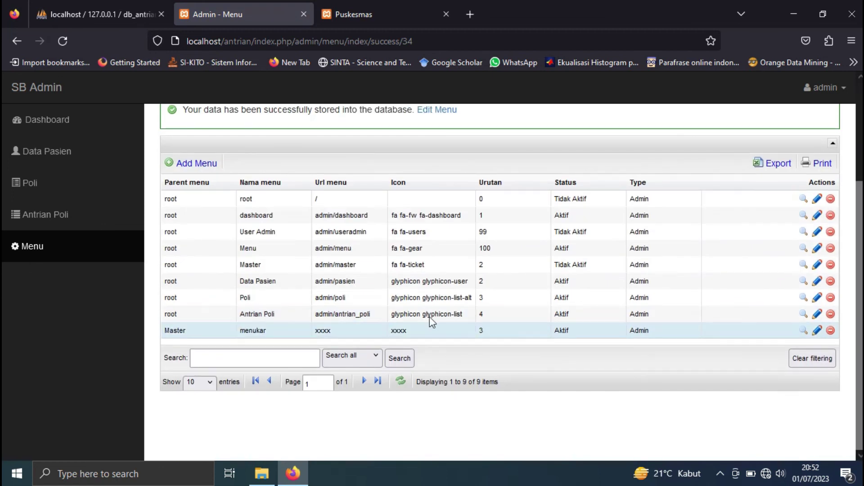
scroll(316, 270, up, 3)
click(42, 124)
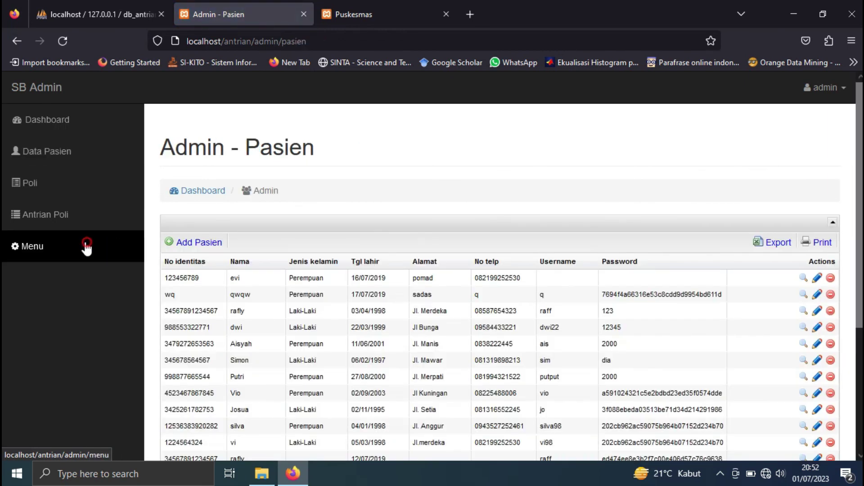
click(87, 247)
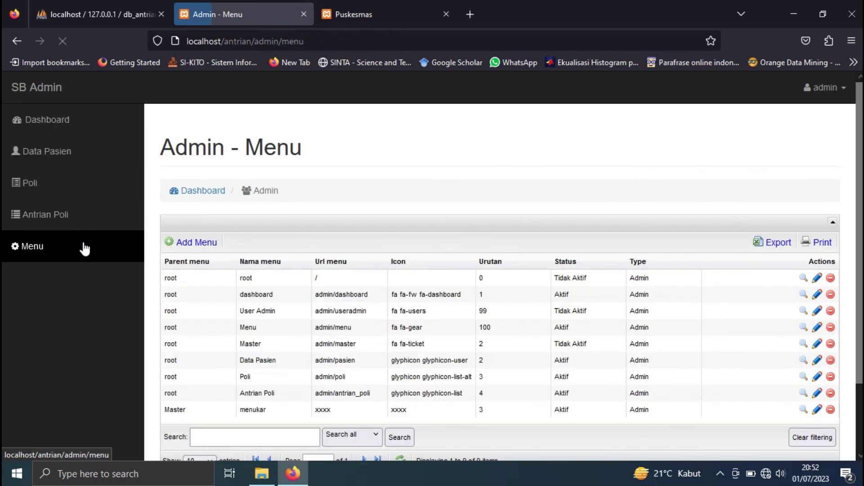
- Log out of the admin account and close the Login Administrator tab
click(832, 89)
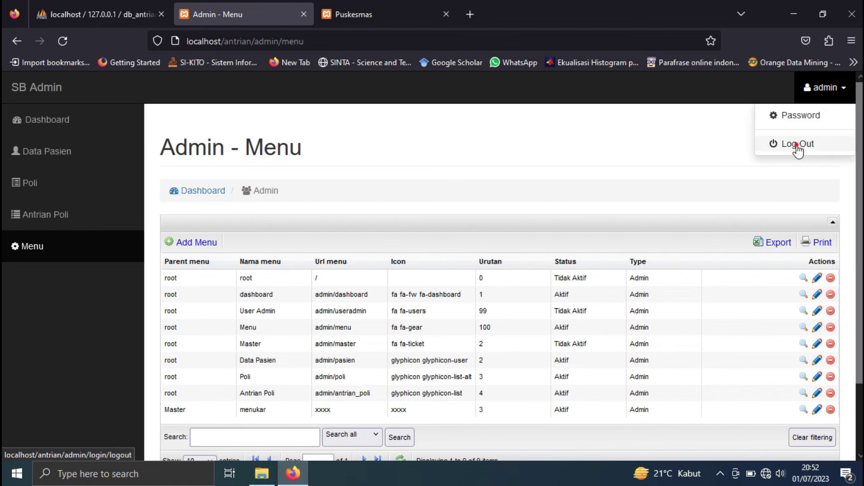
click(799, 145)
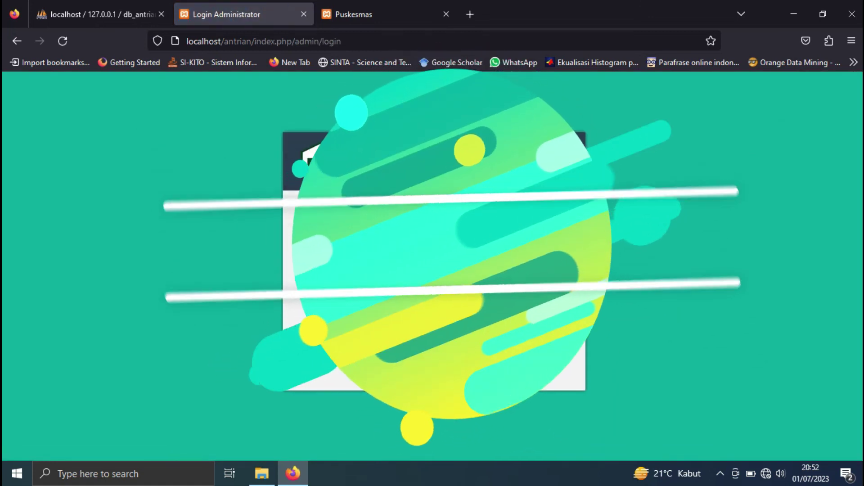
click(304, 15)
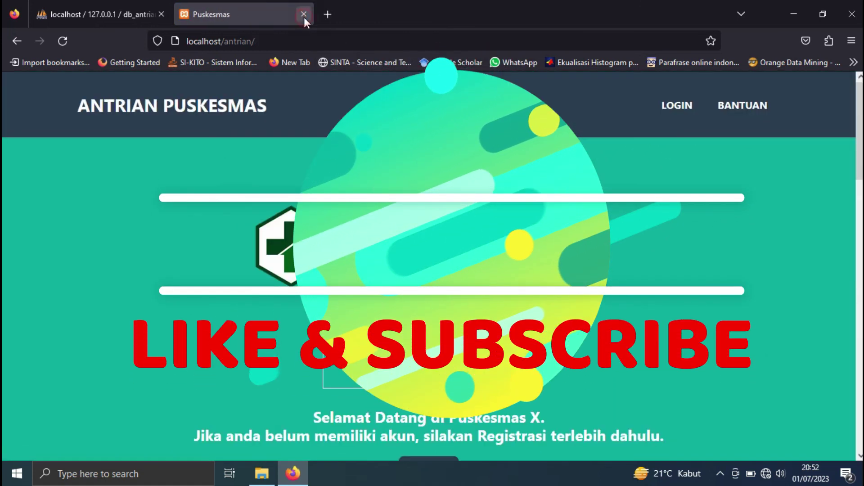